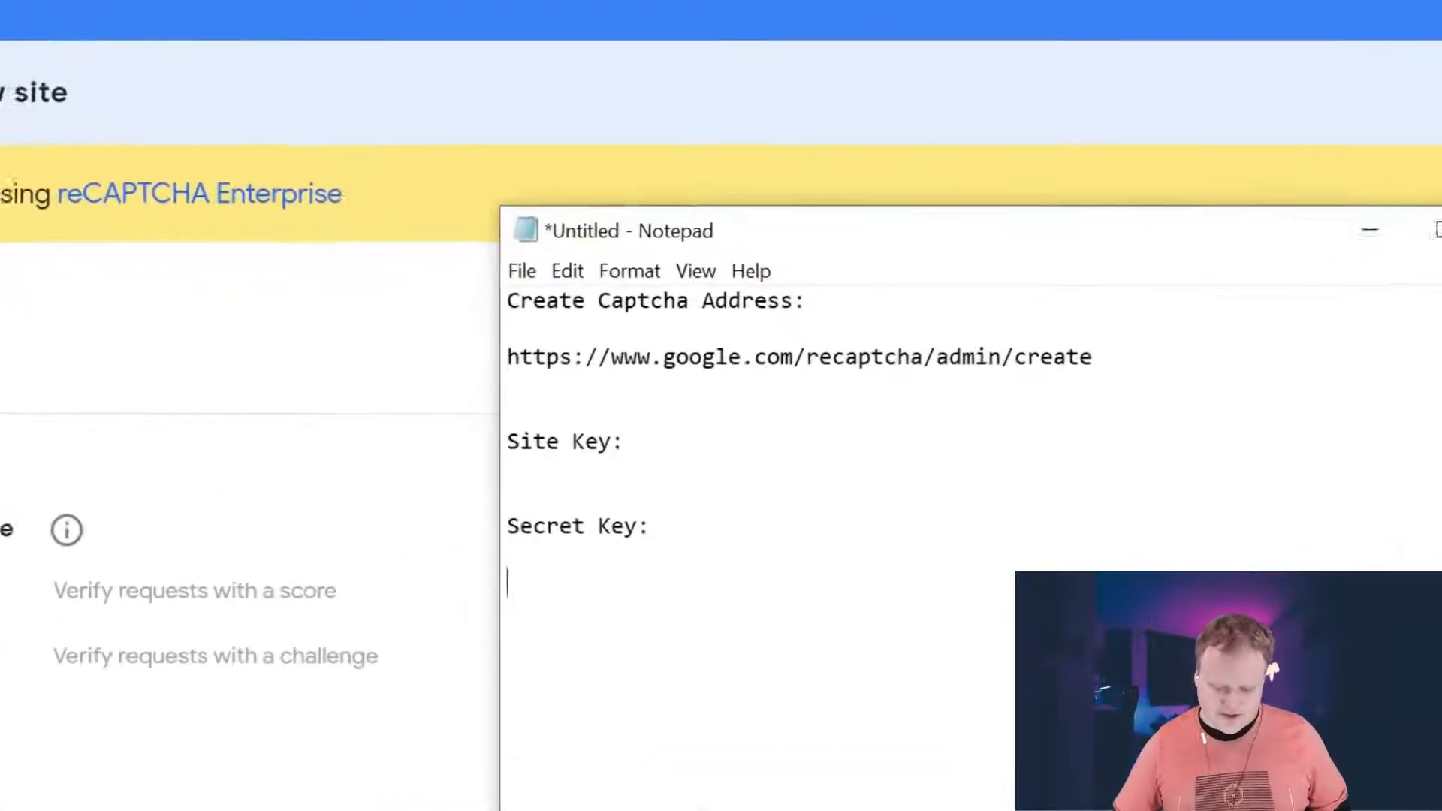
Highlight the google.com/recaptcha/admin/create address in the Notepad notes
drag(1100, 358, 386, 361)
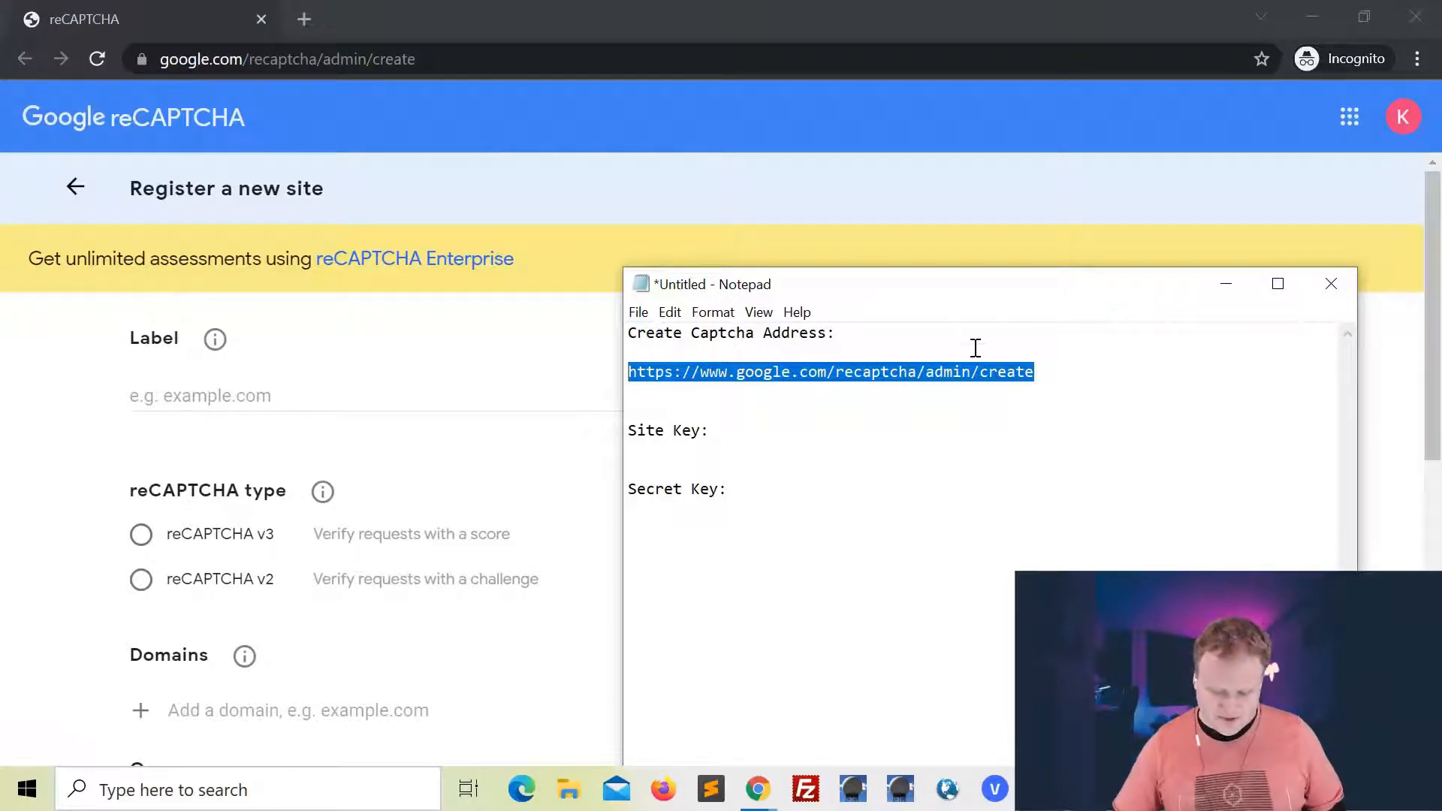
click(1046, 374)
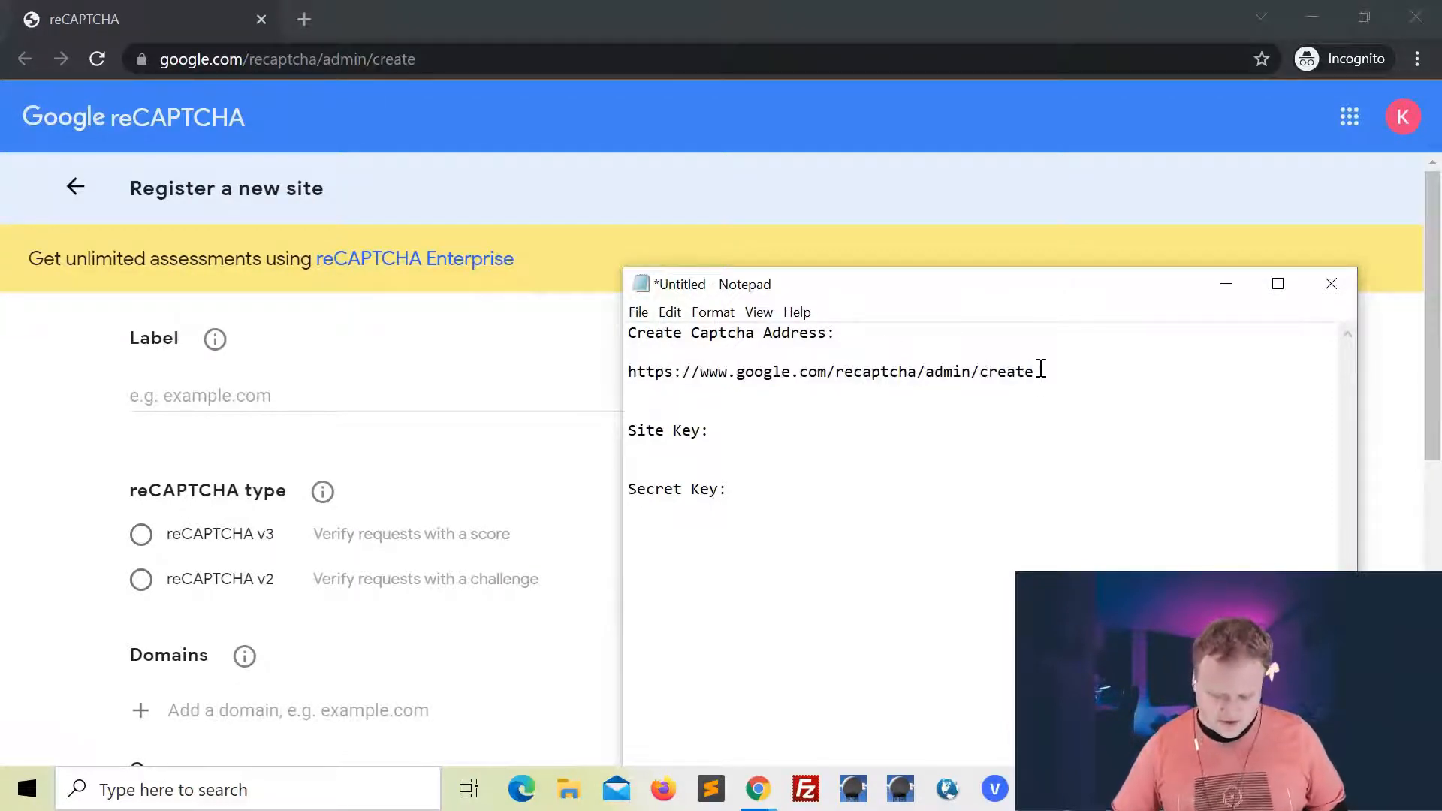
drag(1035, 376, 493, 390)
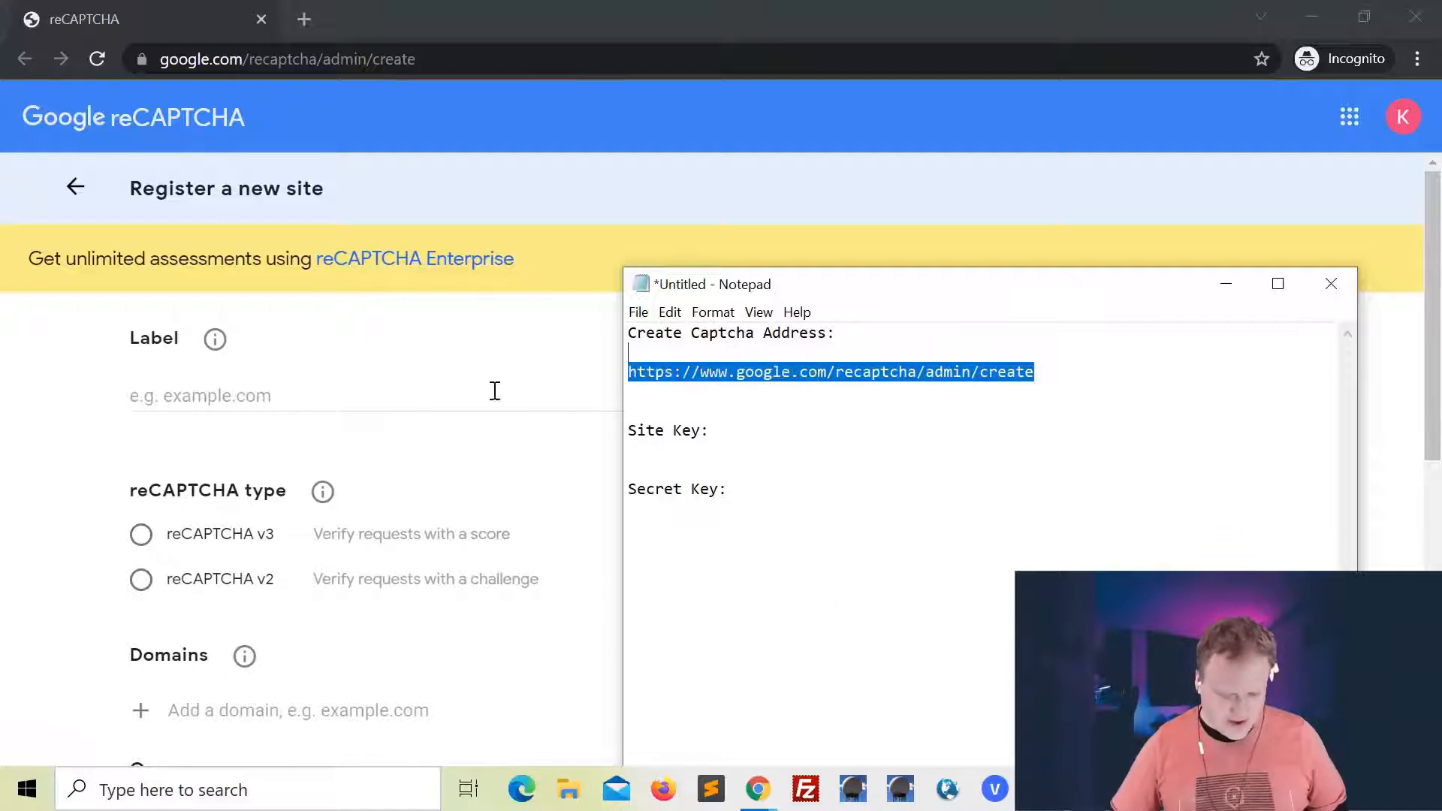
Label the new reCAPTCHA site "Captcha 1" and choose reCAPTCHA v2 with the "I'm not a robot" Checkbox
click(488, 391)
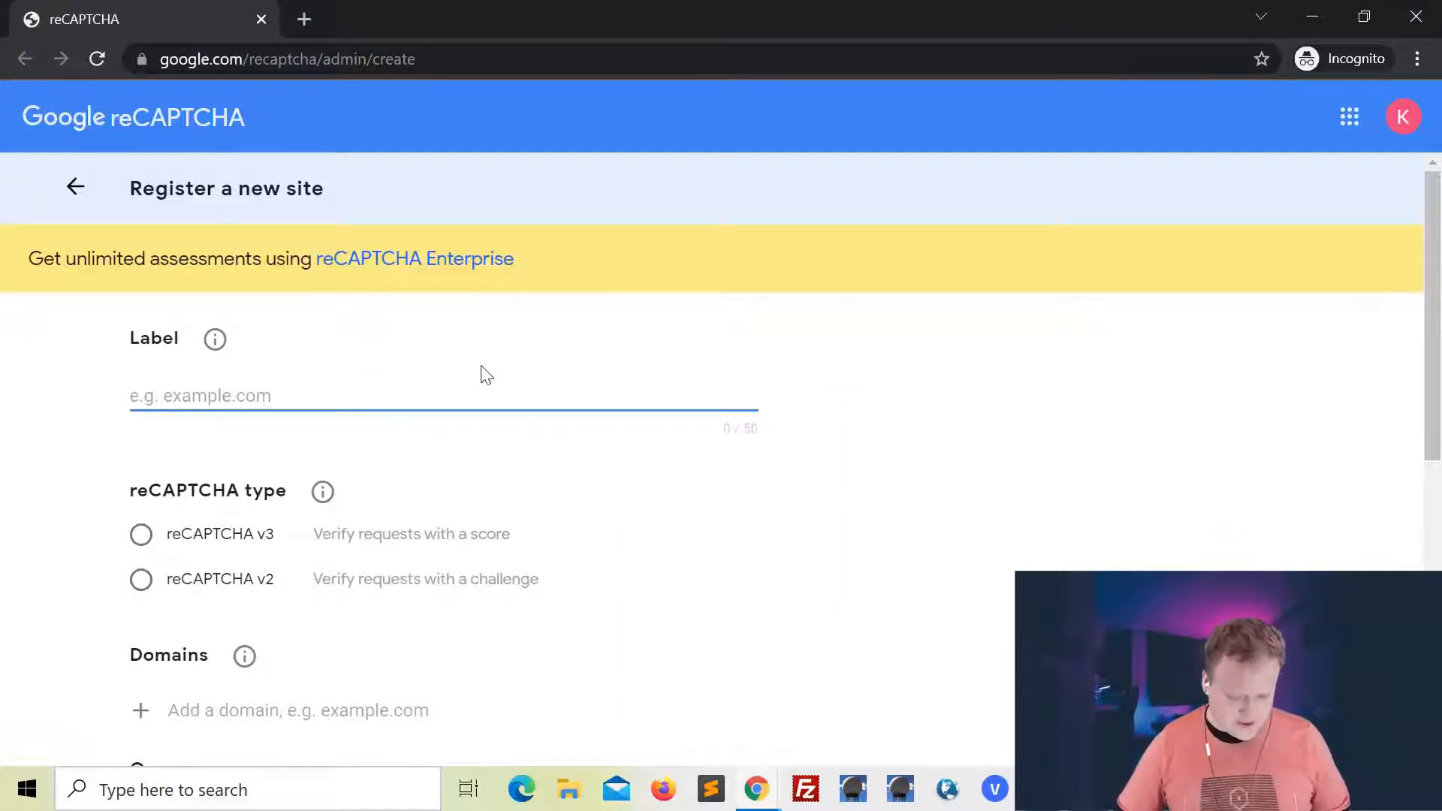
scroll(356, 399, down, 1)
scroll(356, 399, up, 1)
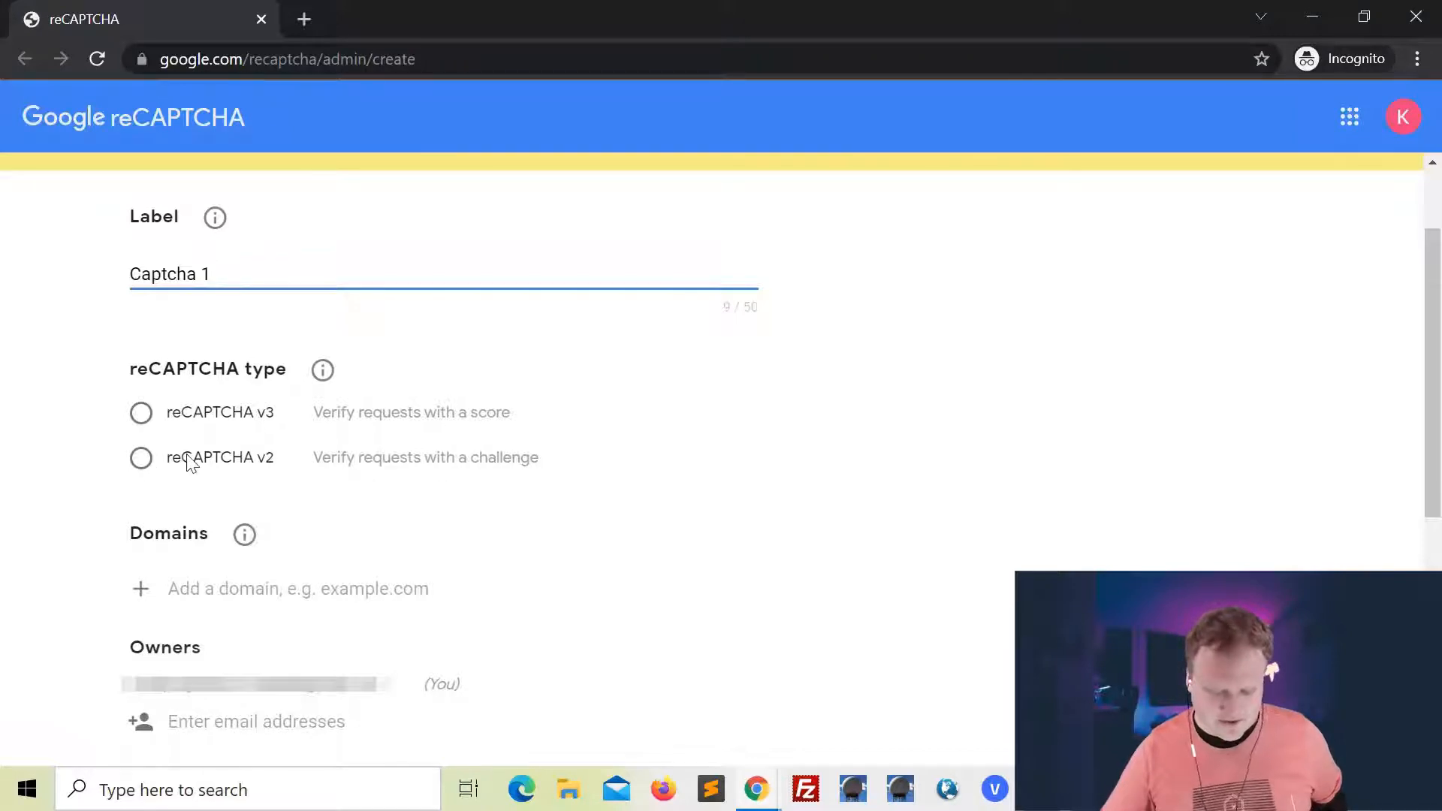
click(142, 459)
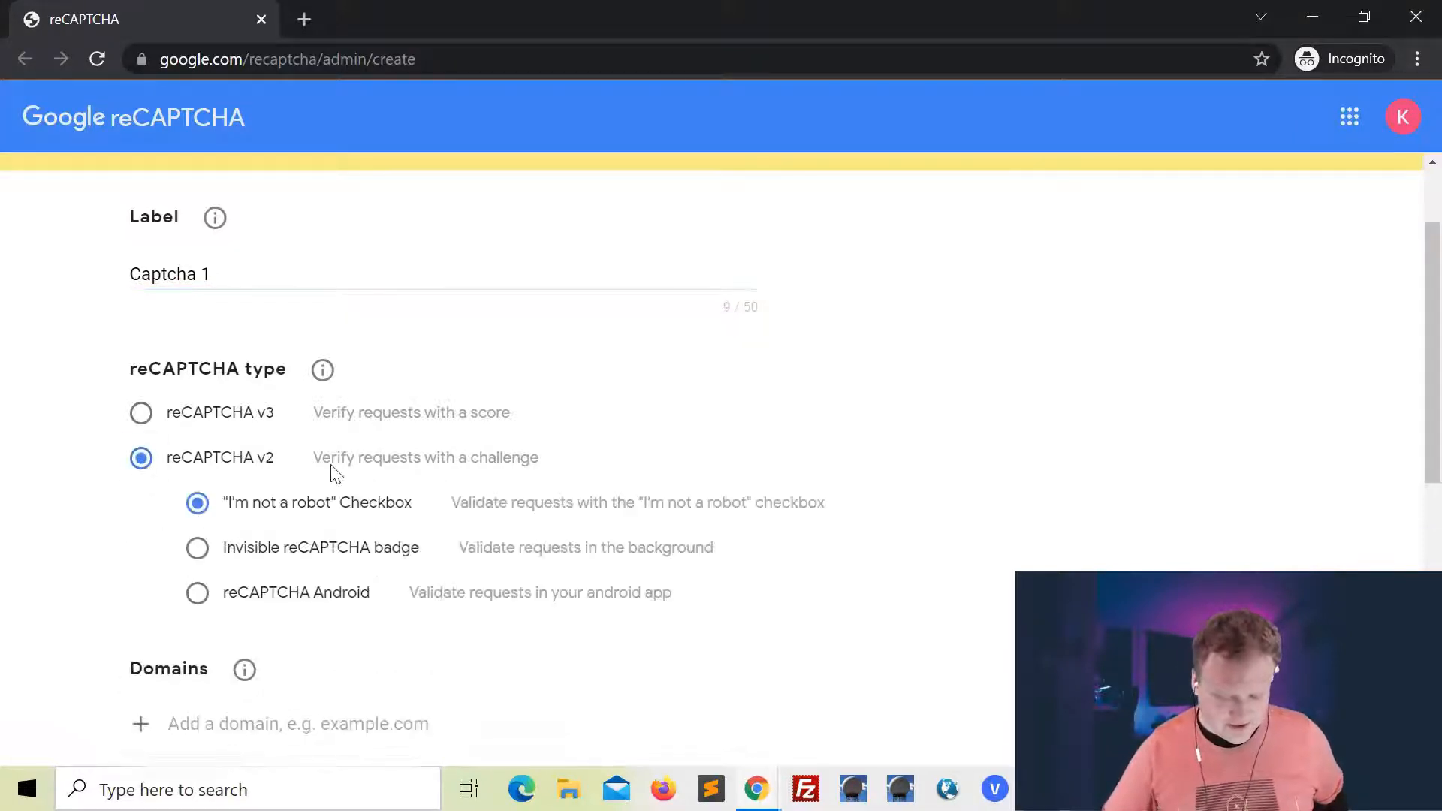
Enter escapingnews.com as the domain for the new reCAPTCHA site
scroll(258, 448, down, 1)
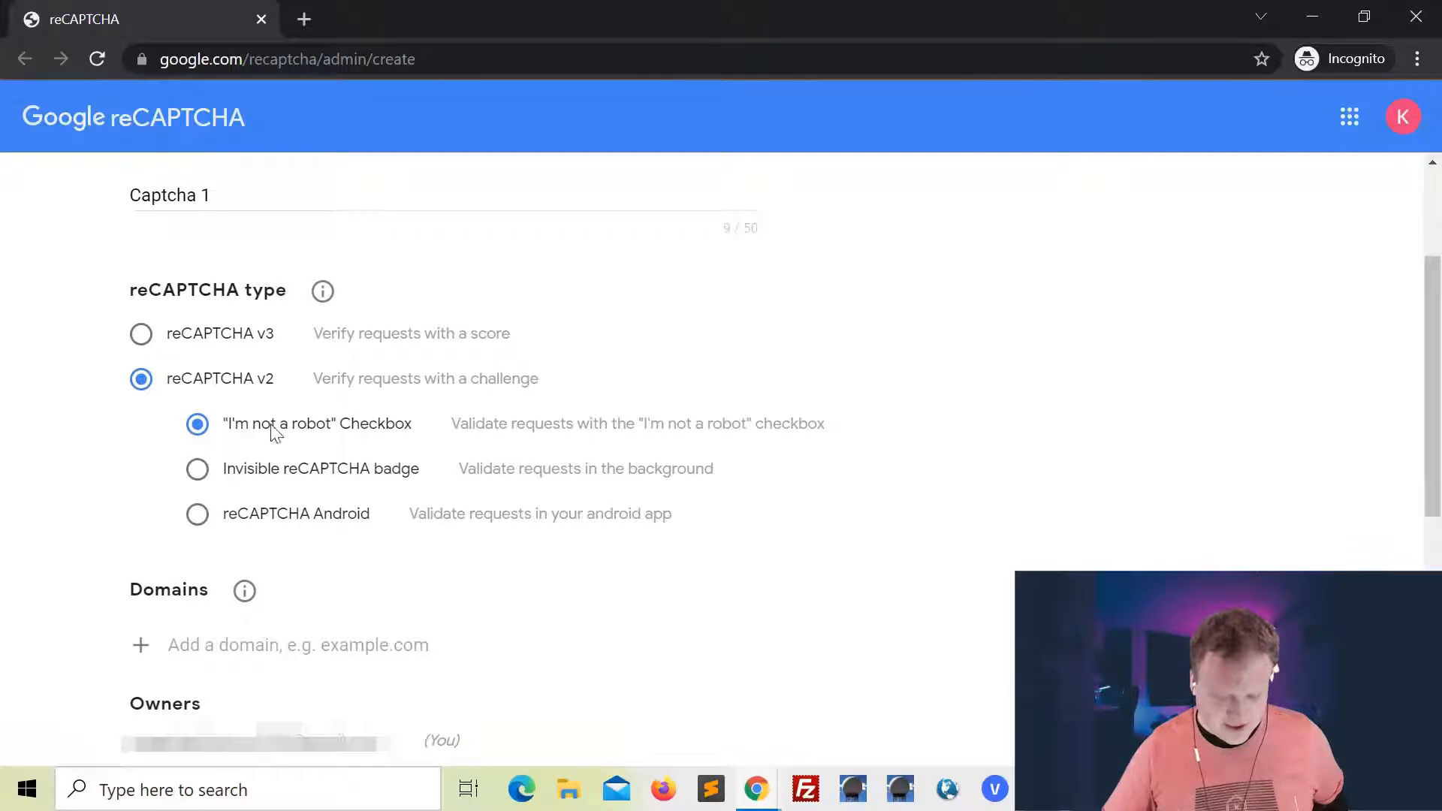
scroll(397, 439, down, 1)
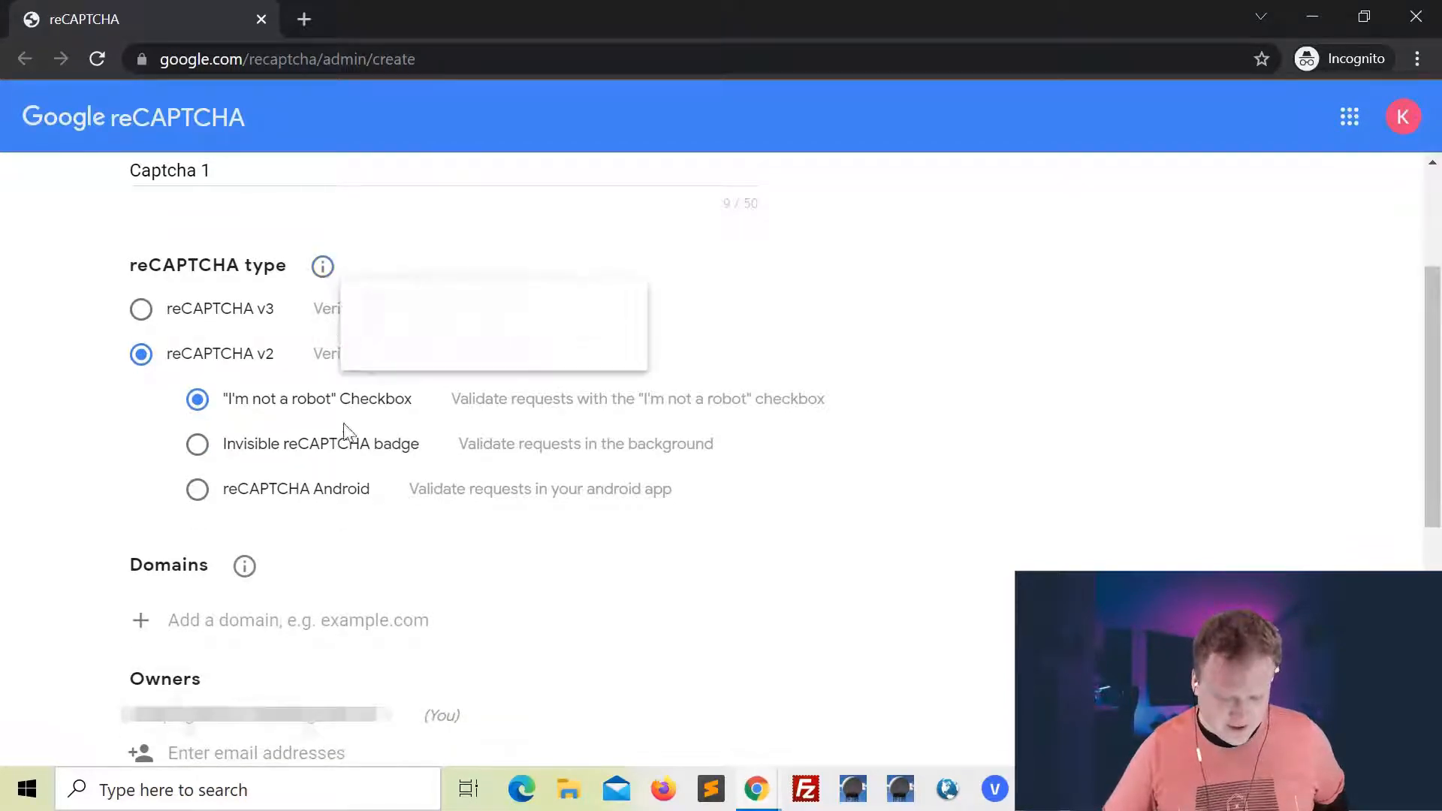
scroll(347, 441, down, 2)
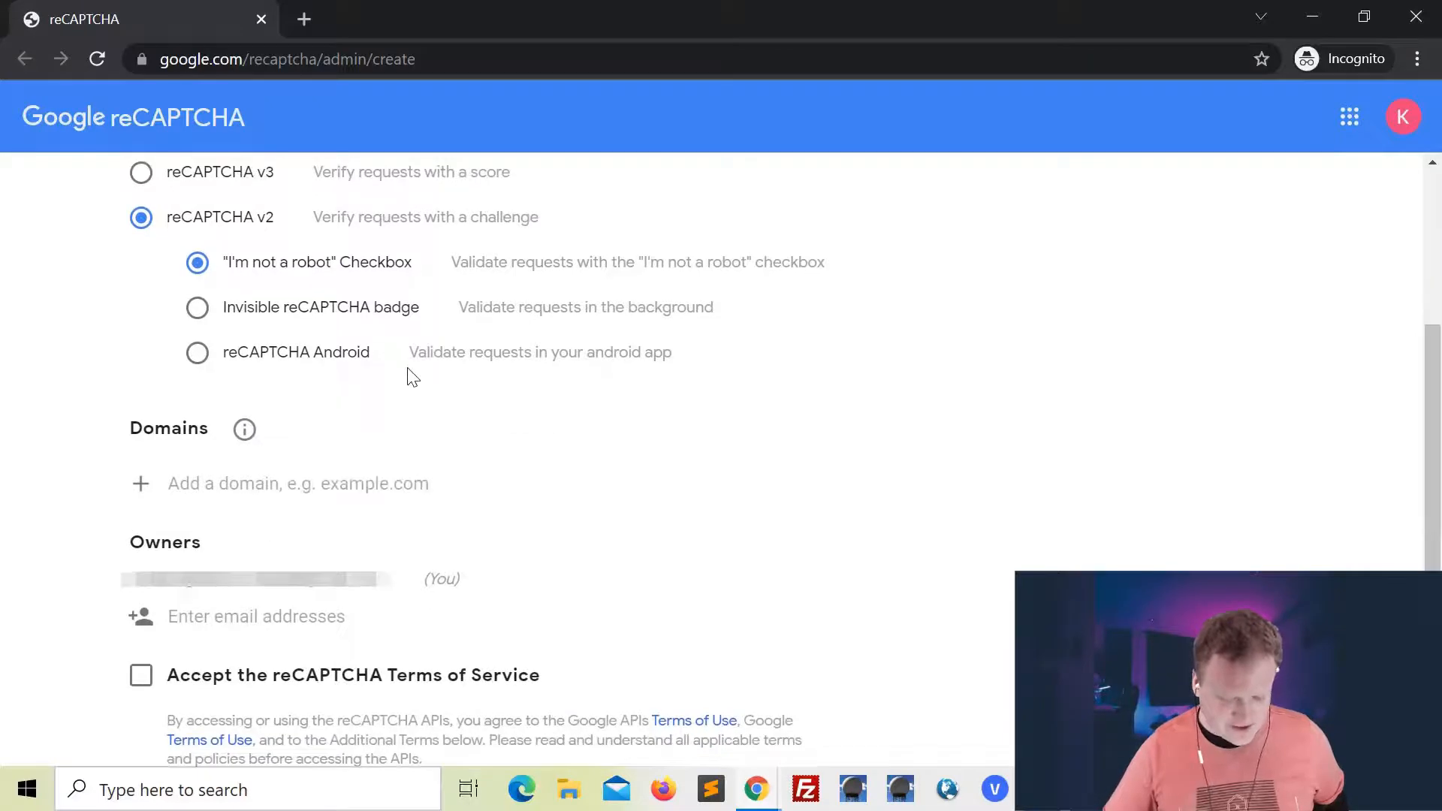
scroll(368, 417, down, 1)
click(273, 414)
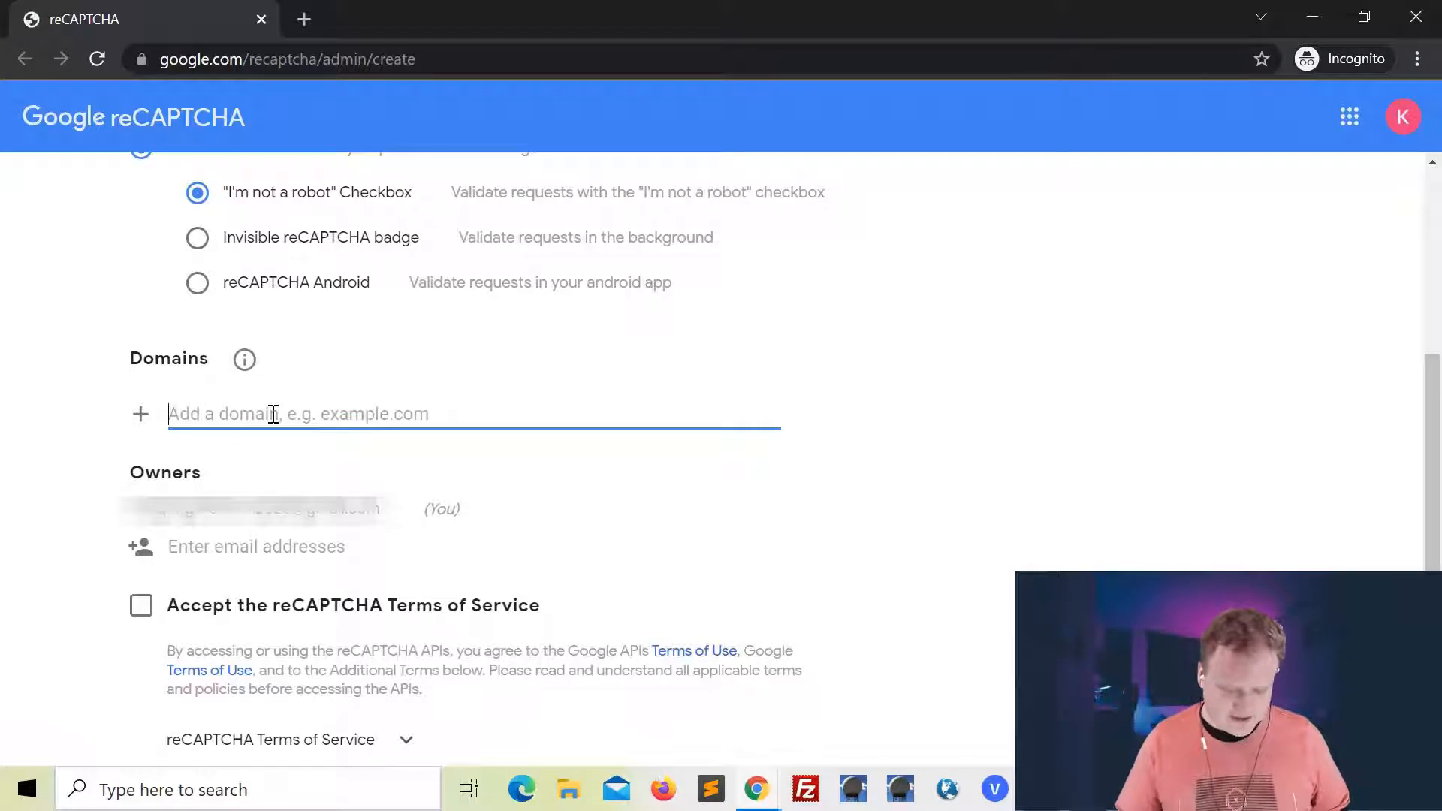
text(escapingnews.com)
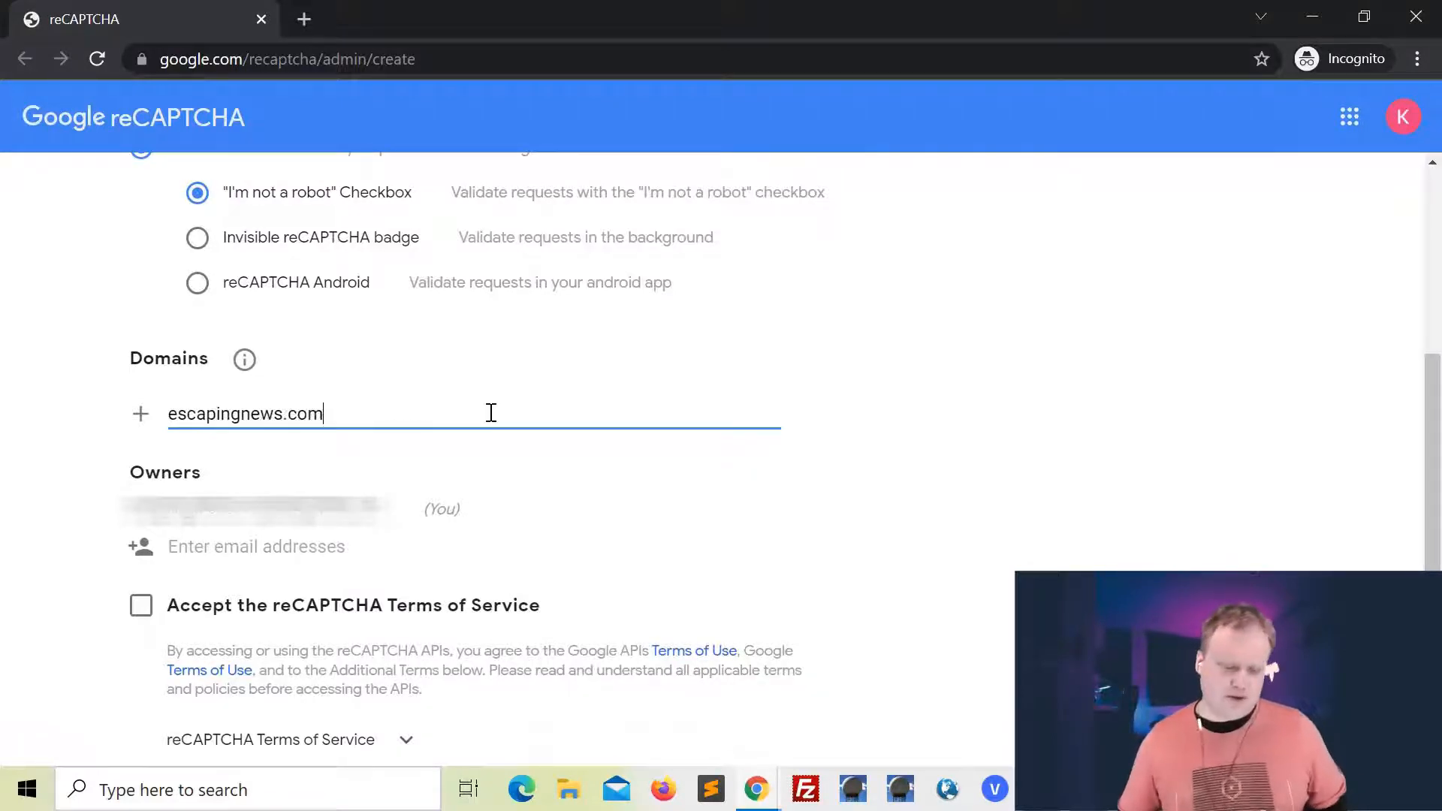
Accept the reCAPTCHA Terms of Service and submit the site registration
scroll(345, 479, down, 2)
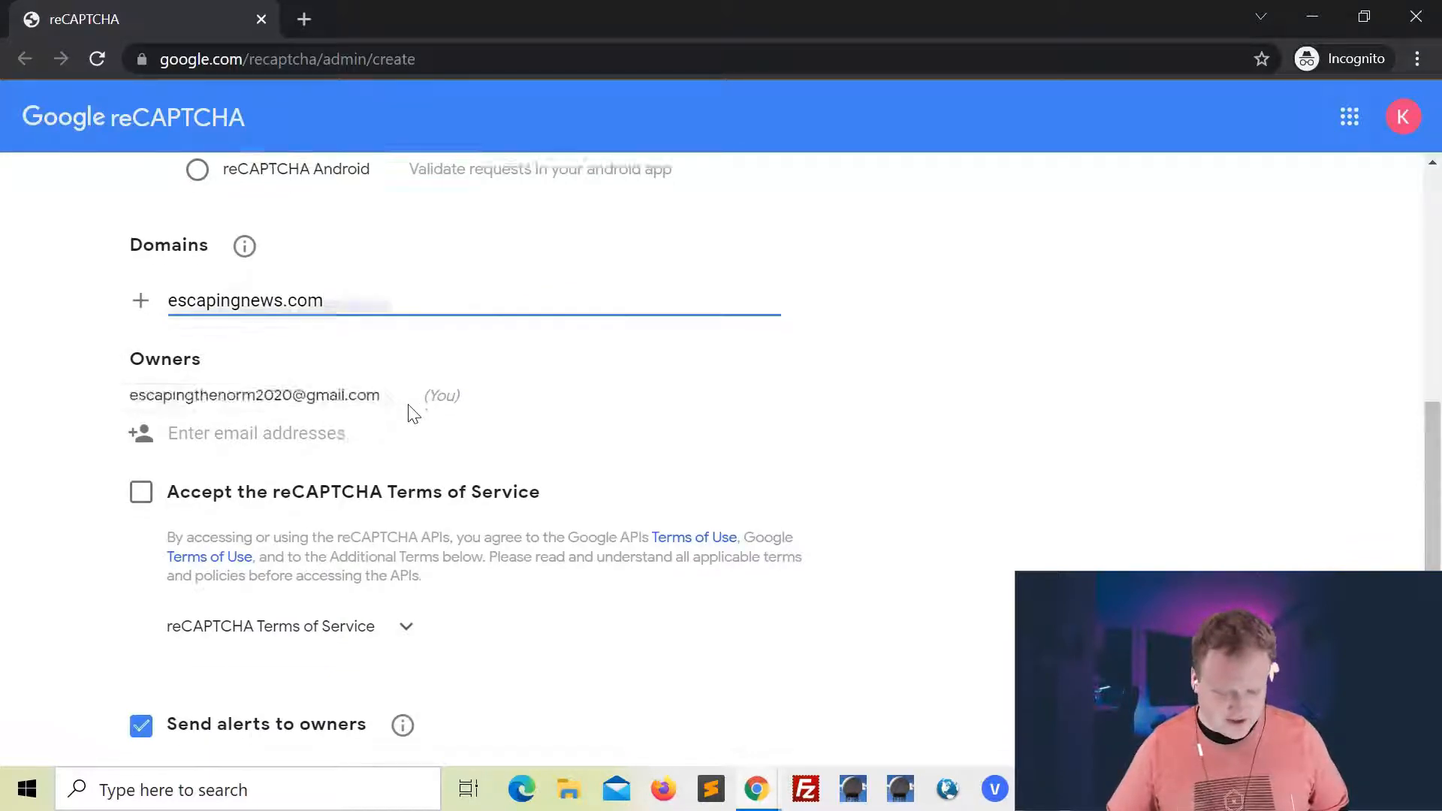
scroll(250, 368, down, 2)
click(140, 374)
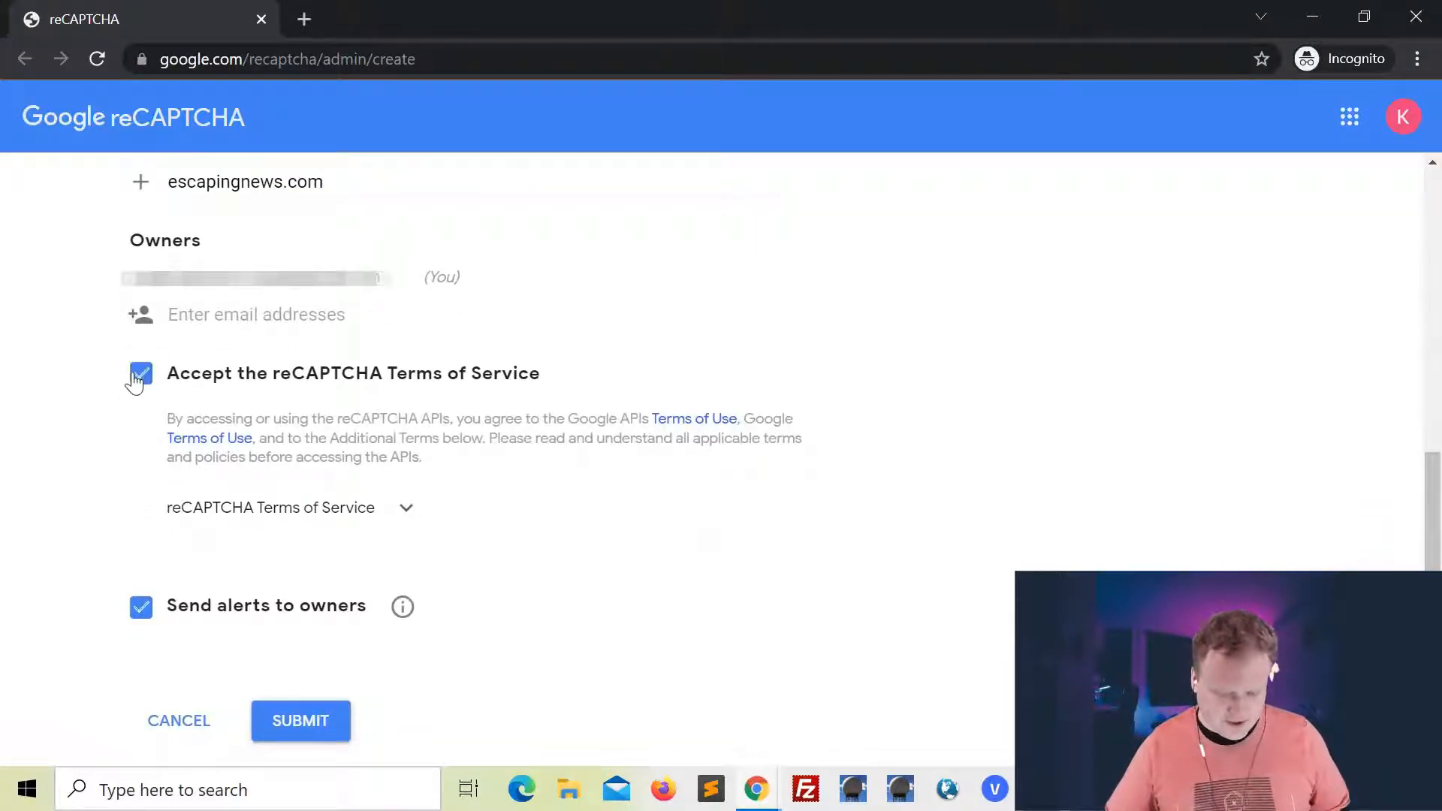
scroll(271, 464, down, 1)
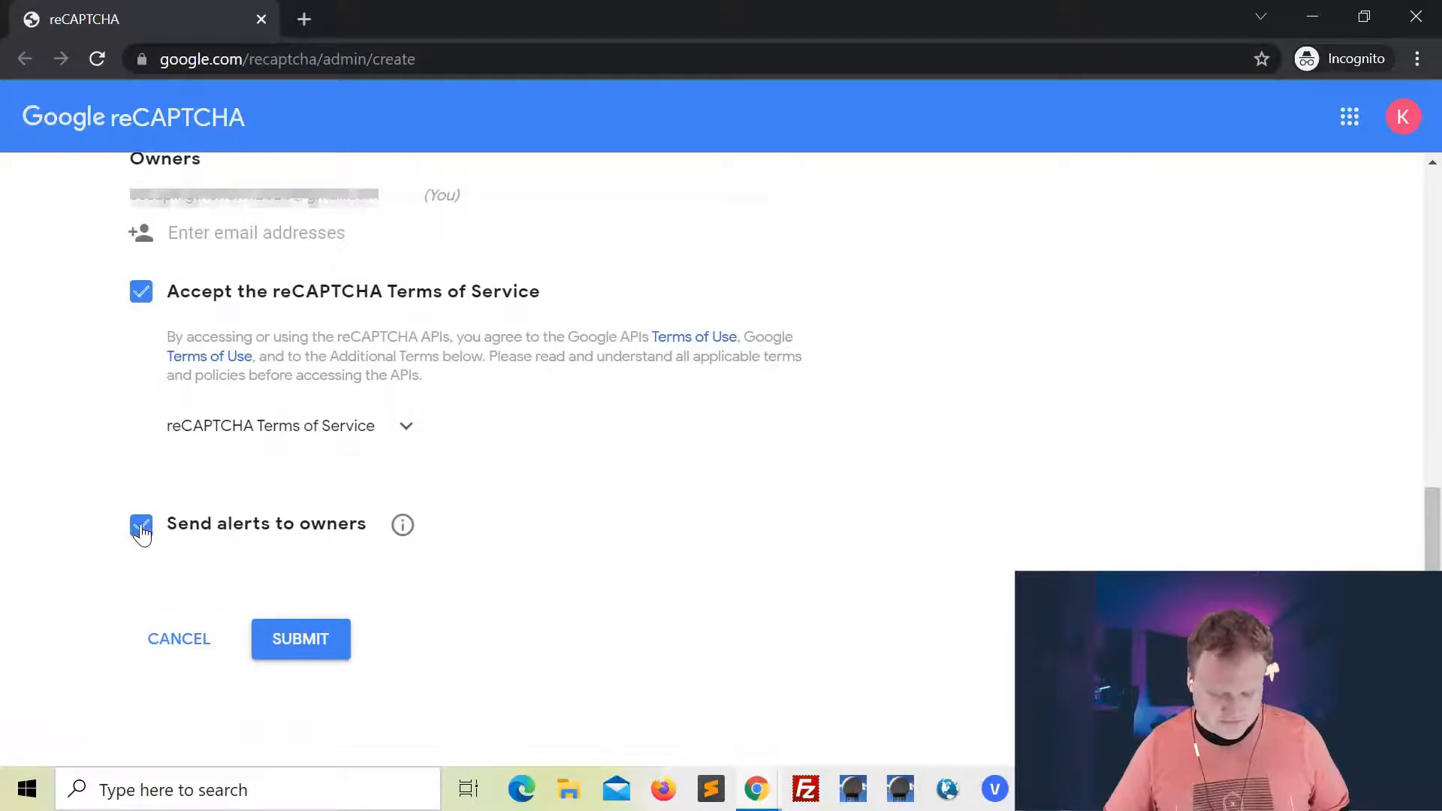
click(328, 643)
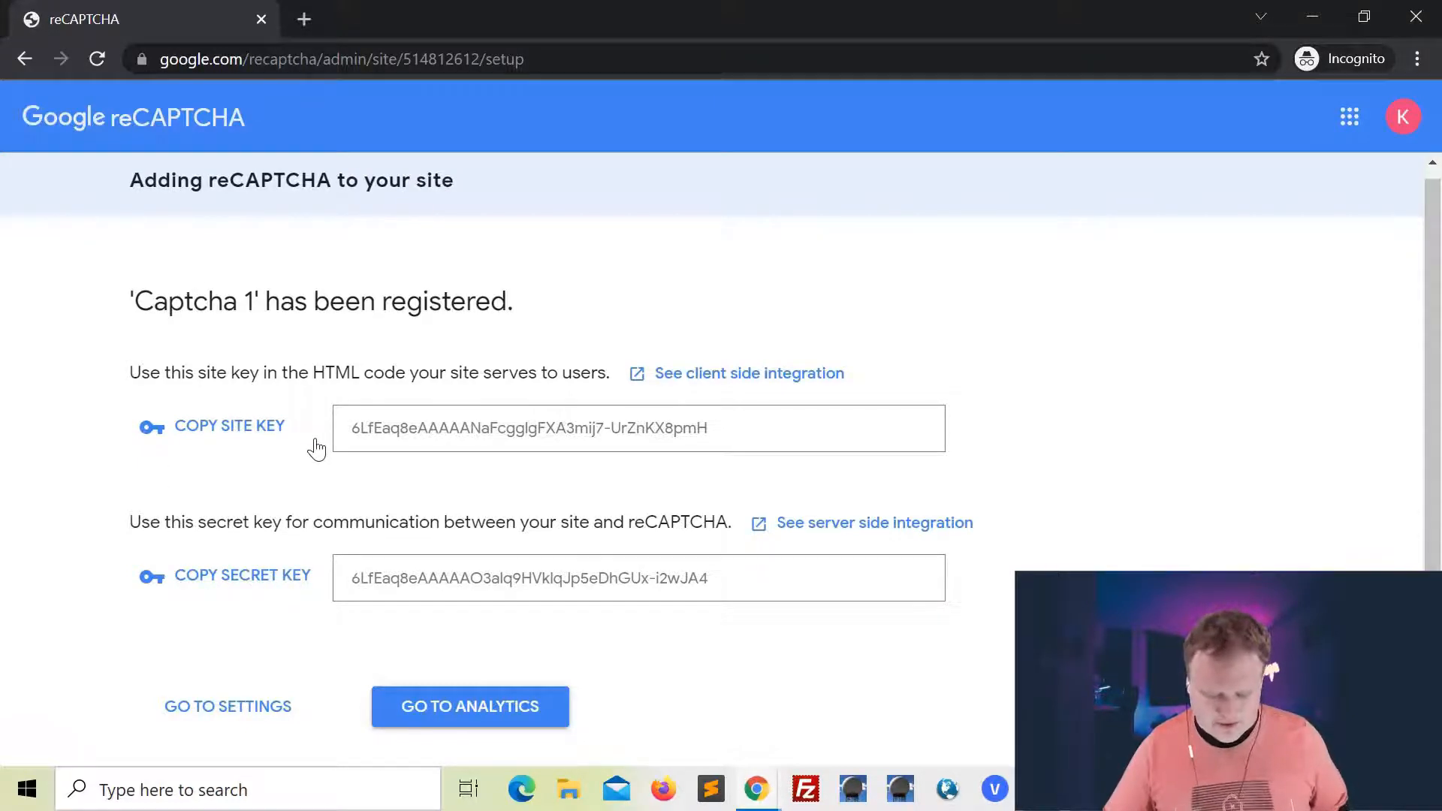
Copy the generated site key and paste it under the Site Key heading in the Notepad notes
click(239, 434)
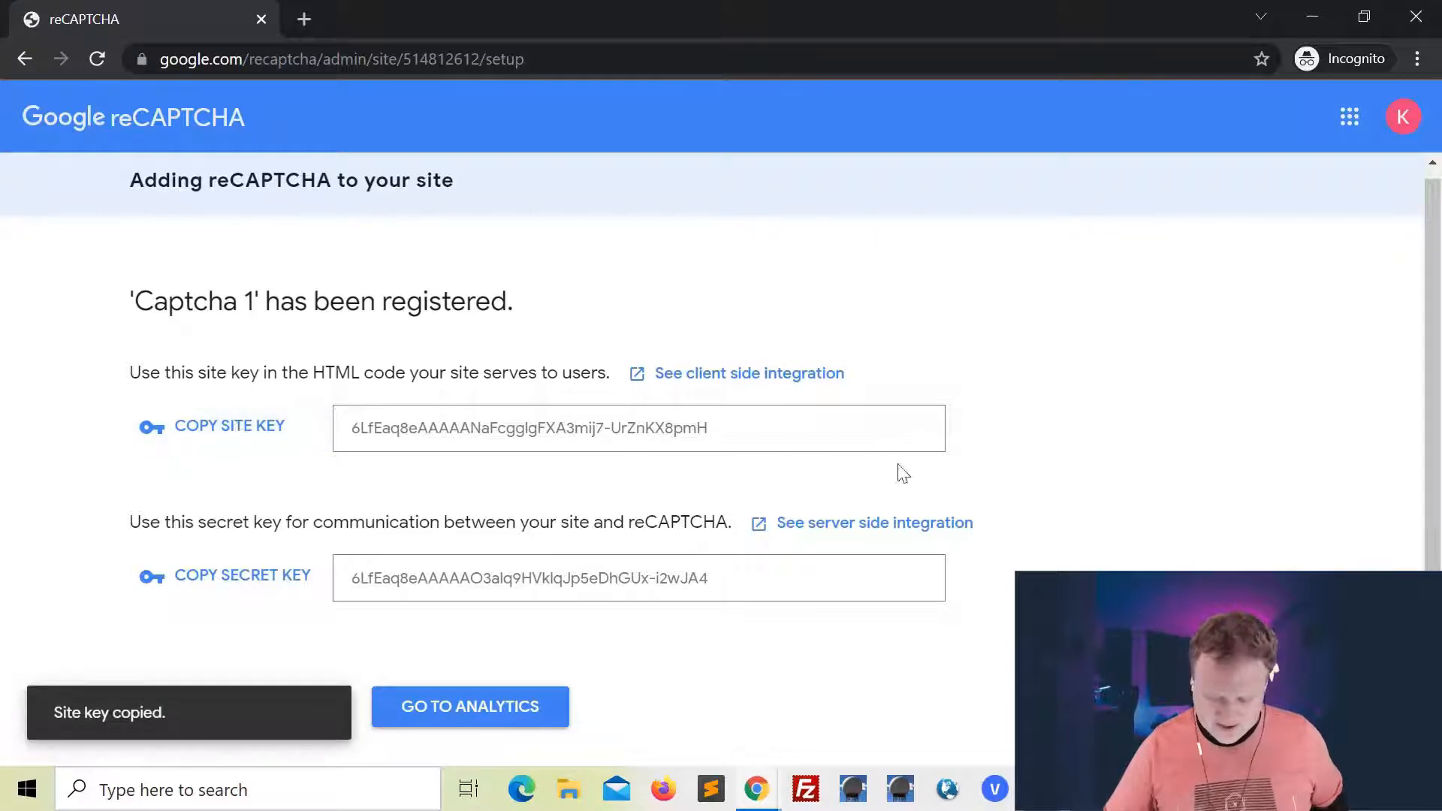
key(alt+Tab)
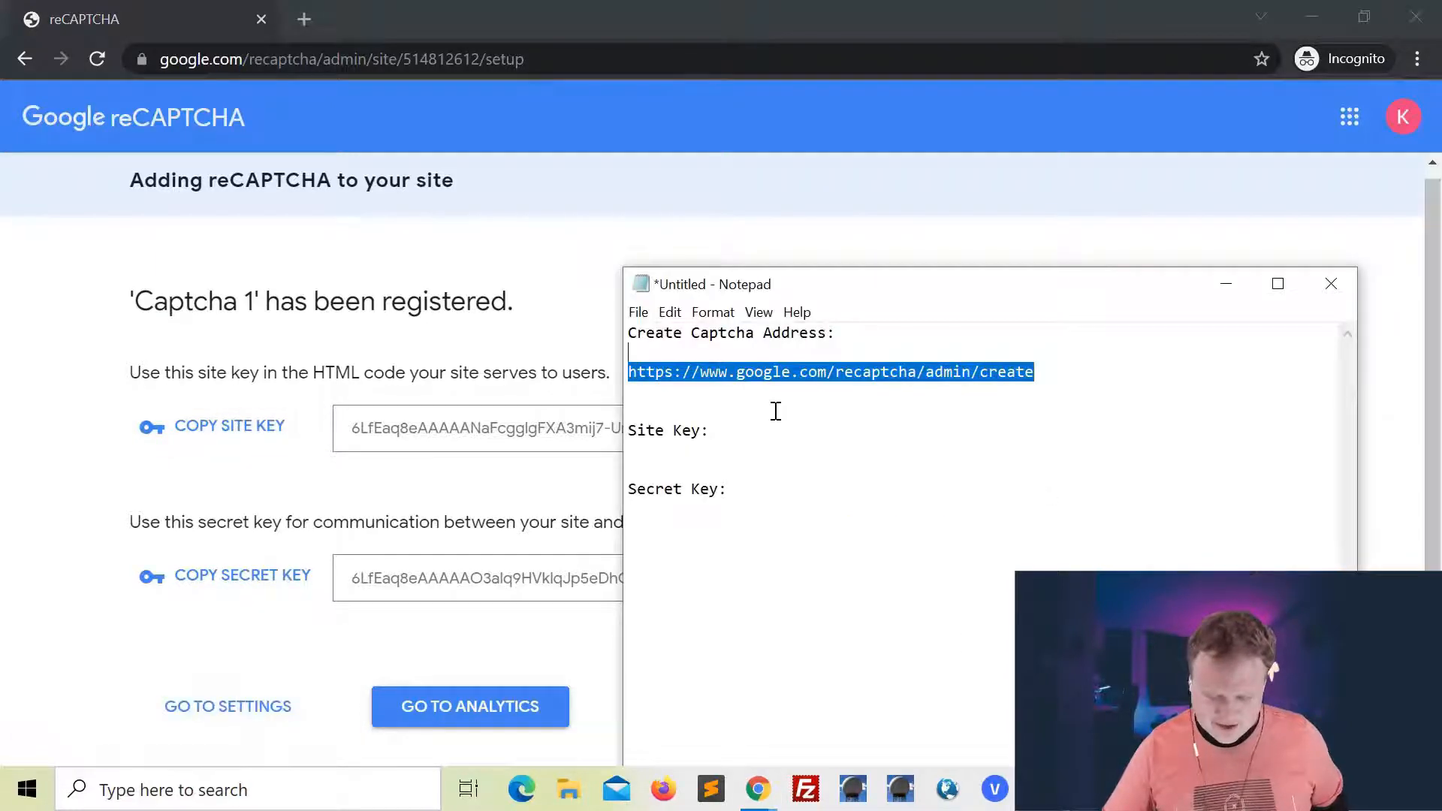
click(809, 440)
key(Return)
key(Return)
key(ctrl+v)
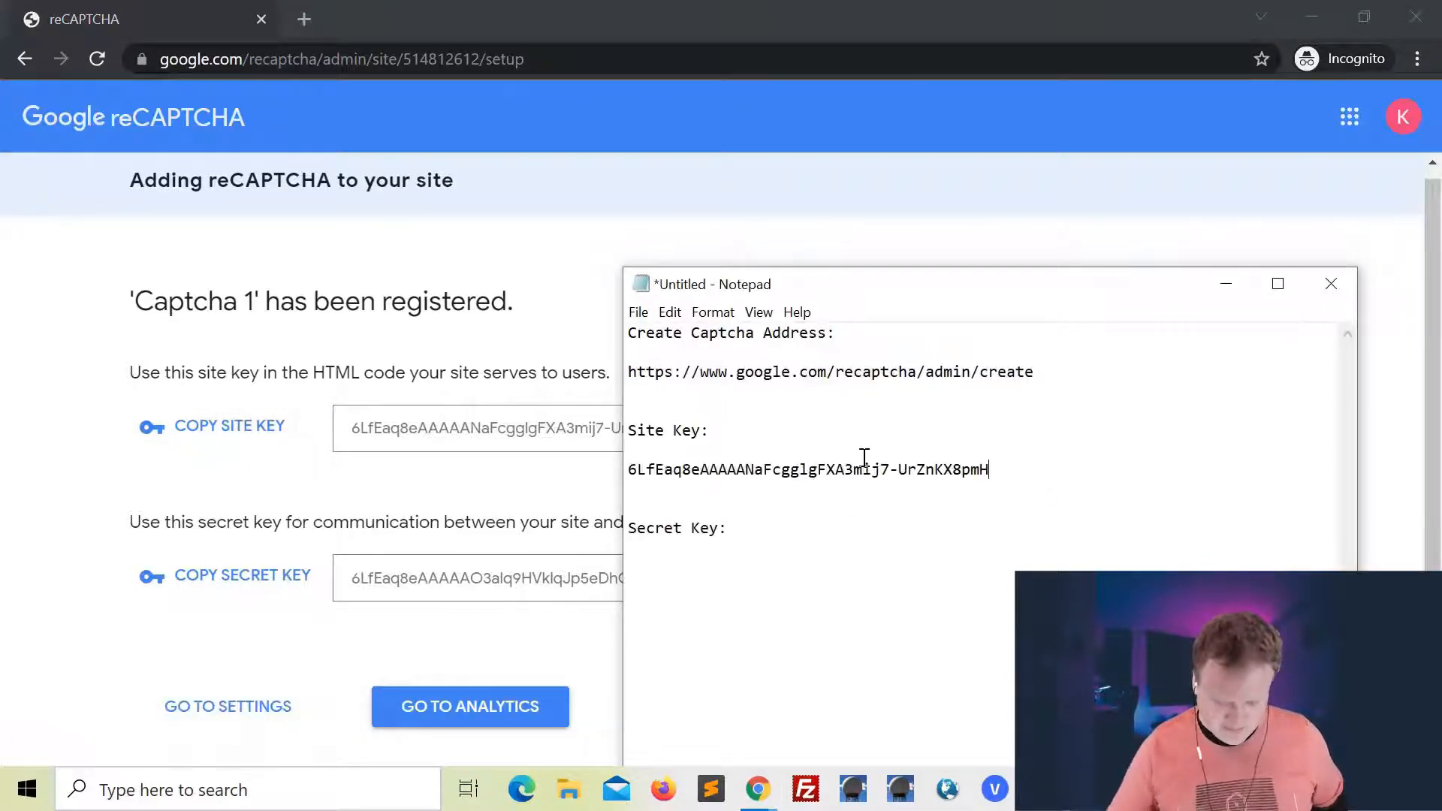
Copy the generated secret key, paste it under the Secret Key heading in Notepad, and minimize the notes
click(238, 578)
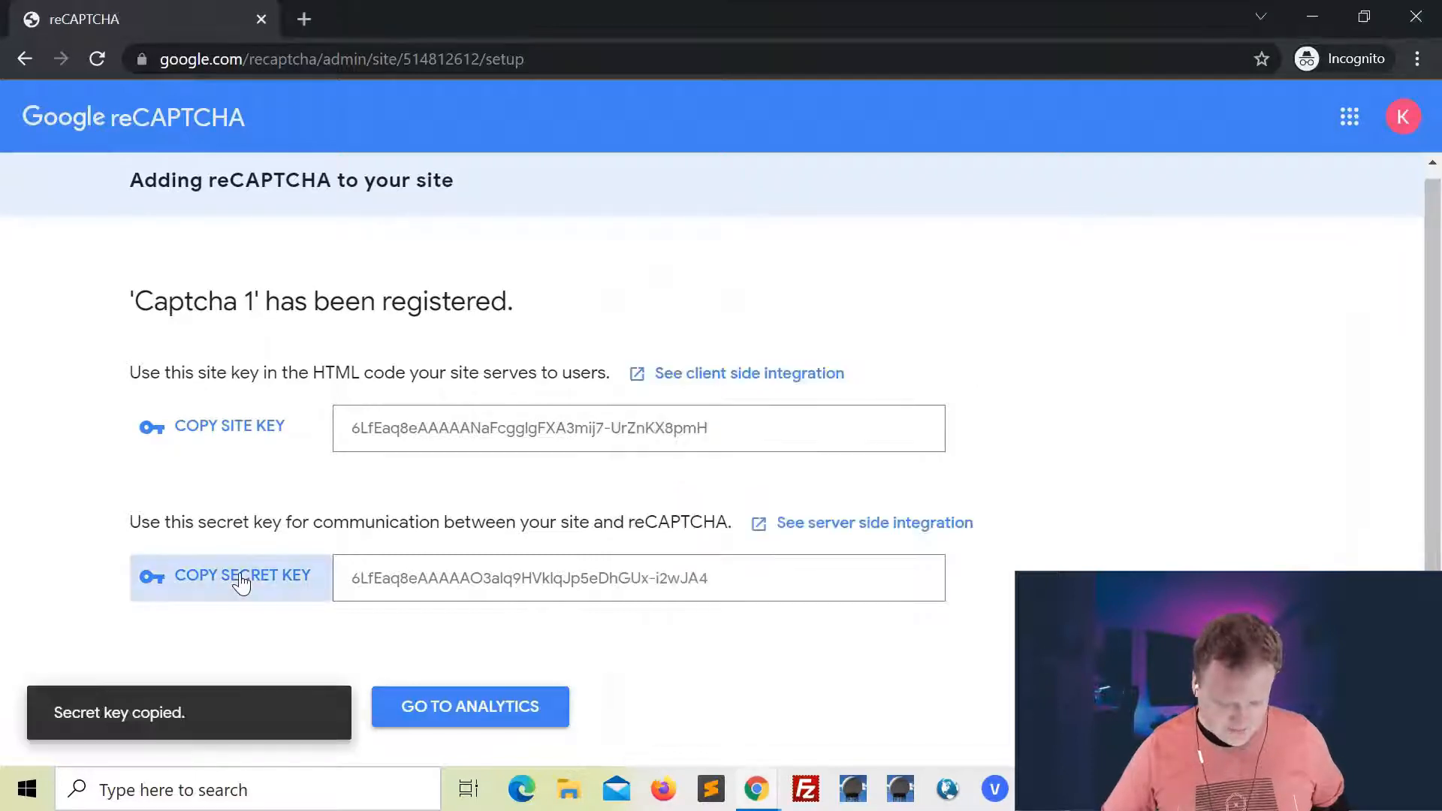
click(1040, 788)
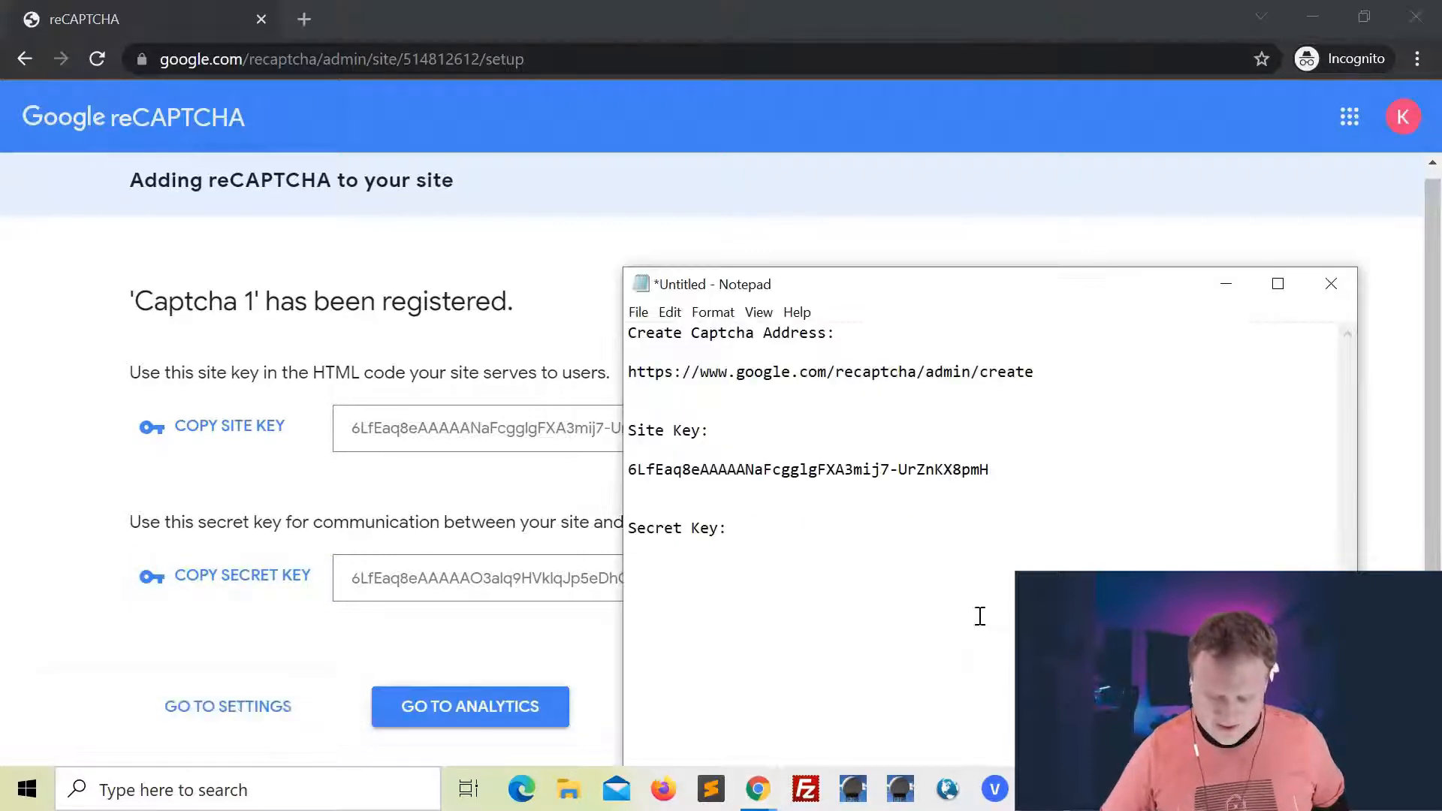
key(ctrl+v)
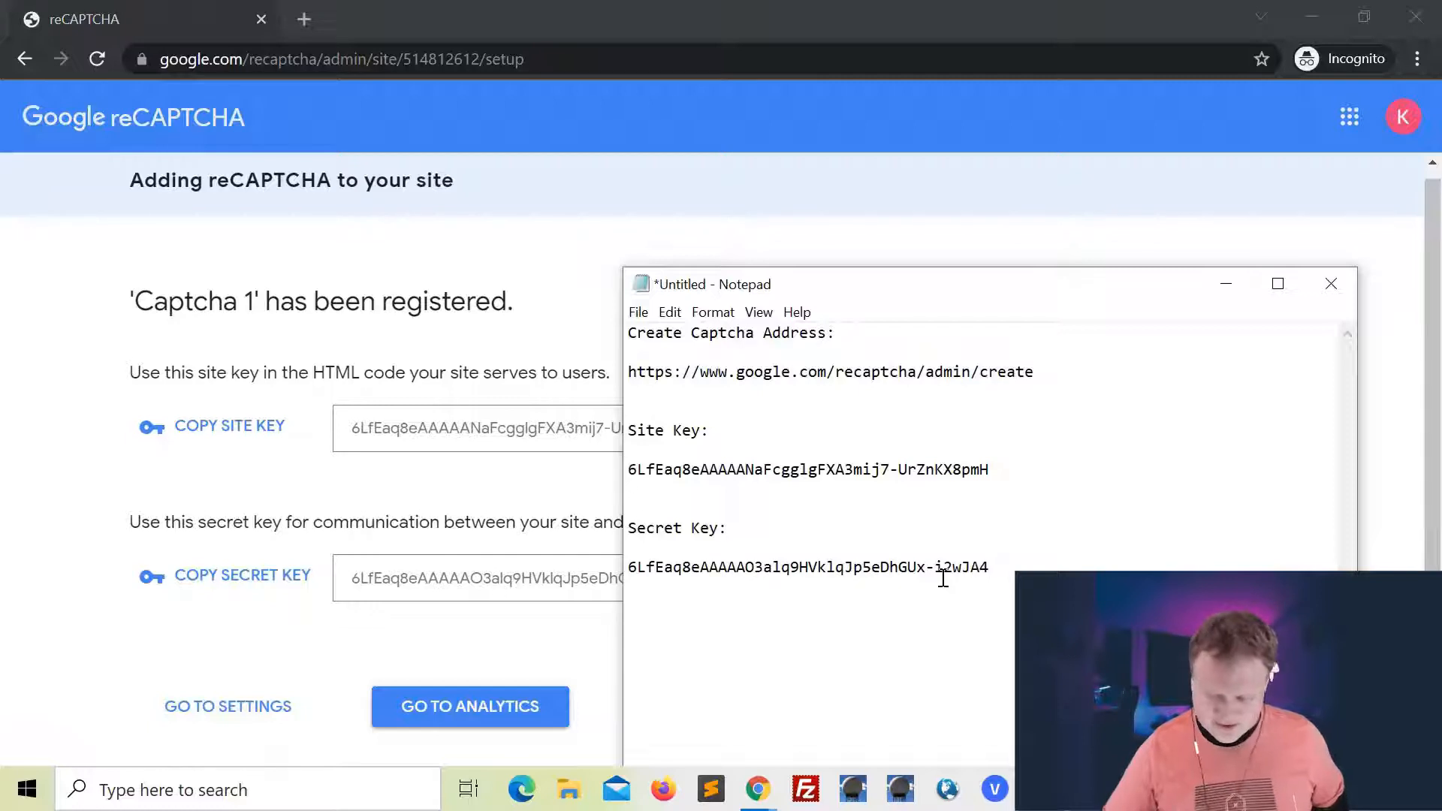
click(1226, 283)
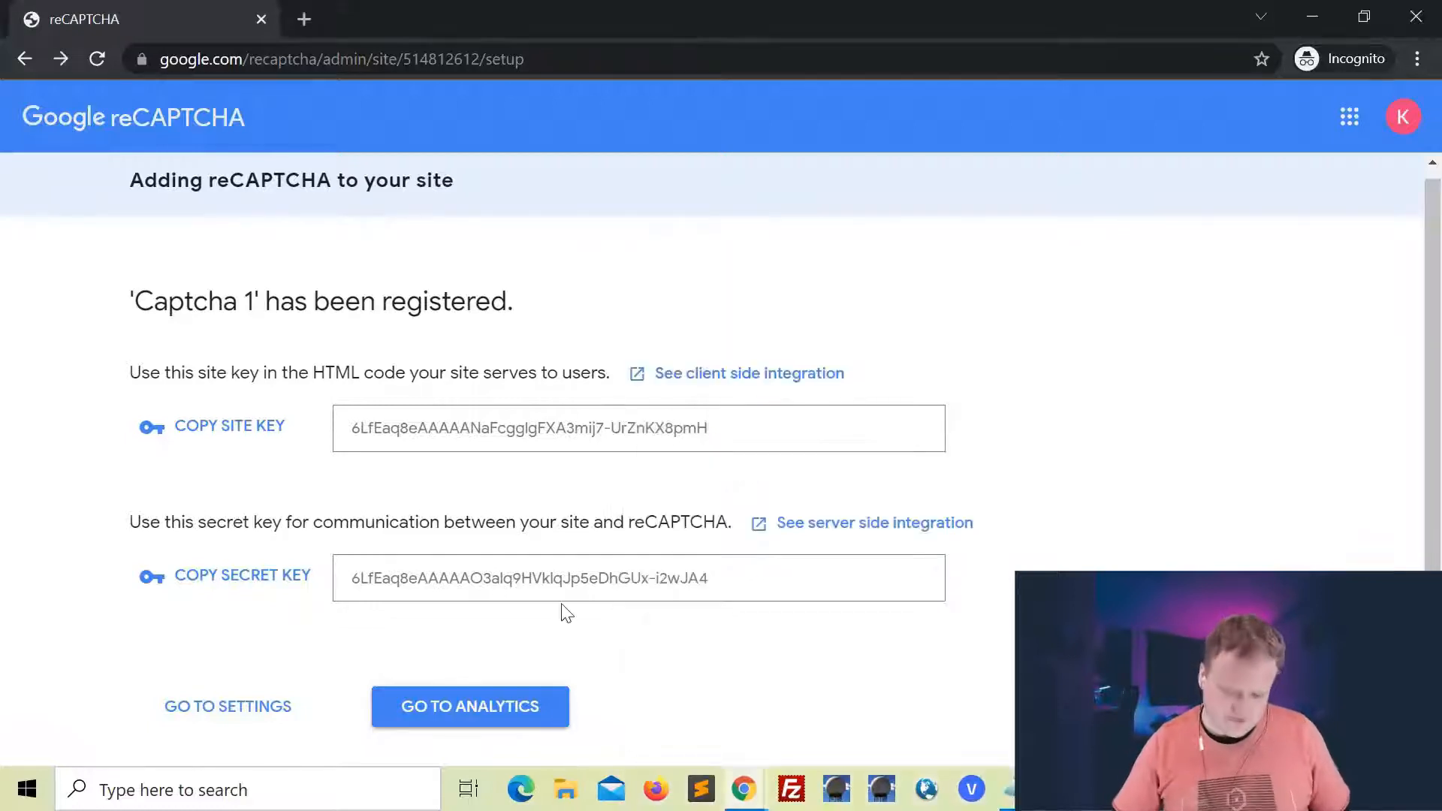
View the analytics page of the registered Captcha 1 site, then review its settings page
click(483, 717)
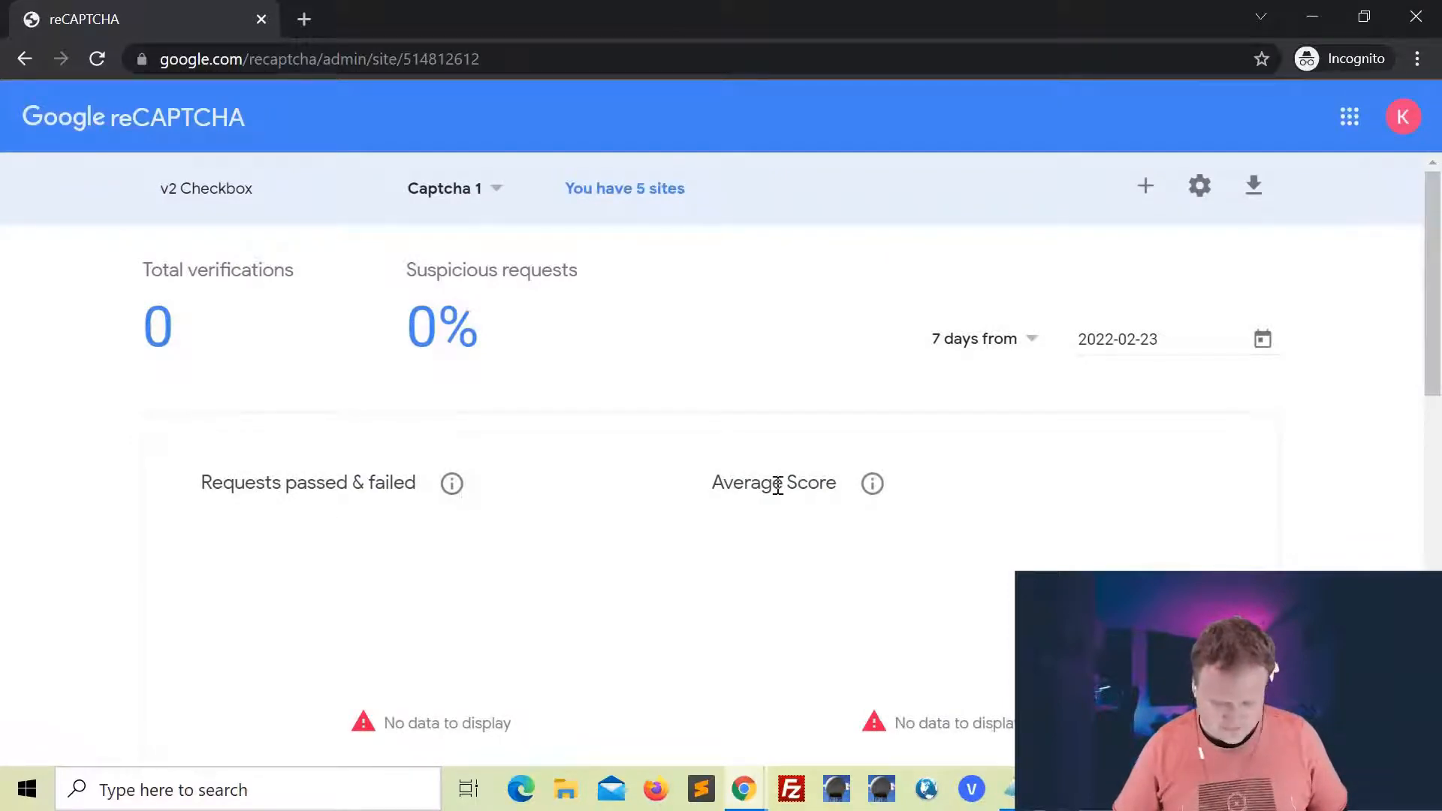
click(24, 59)
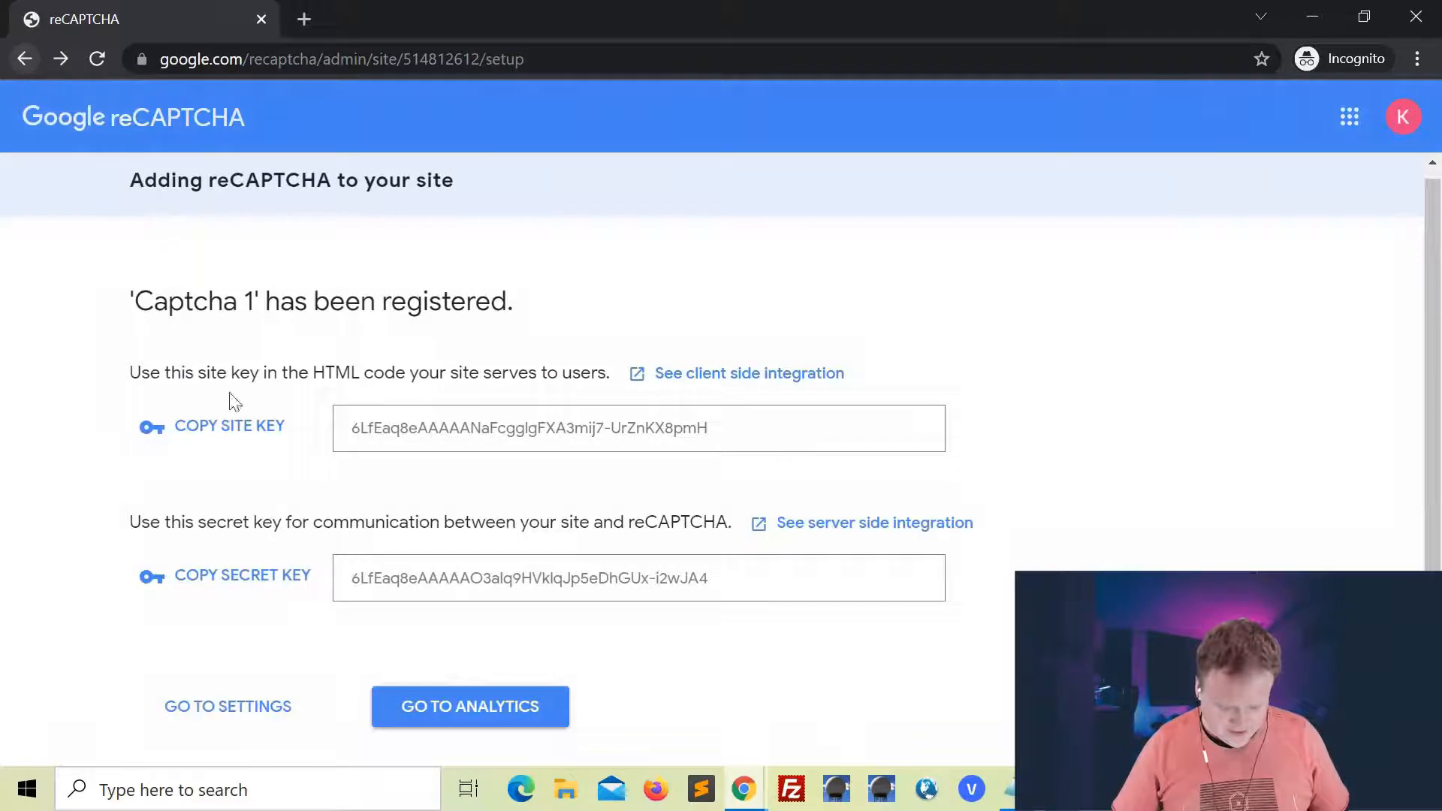
click(233, 707)
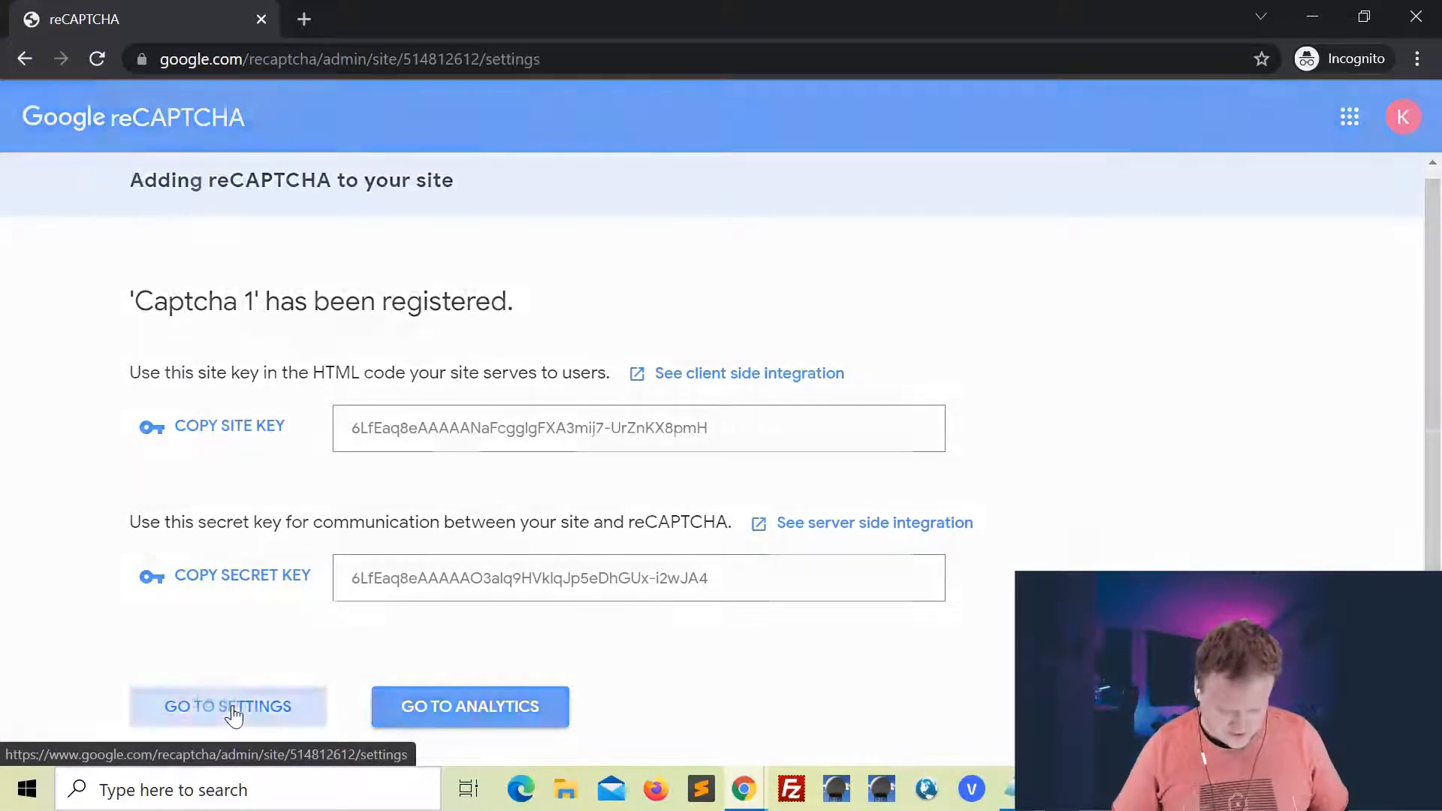
scroll(526, 492, down, 1)
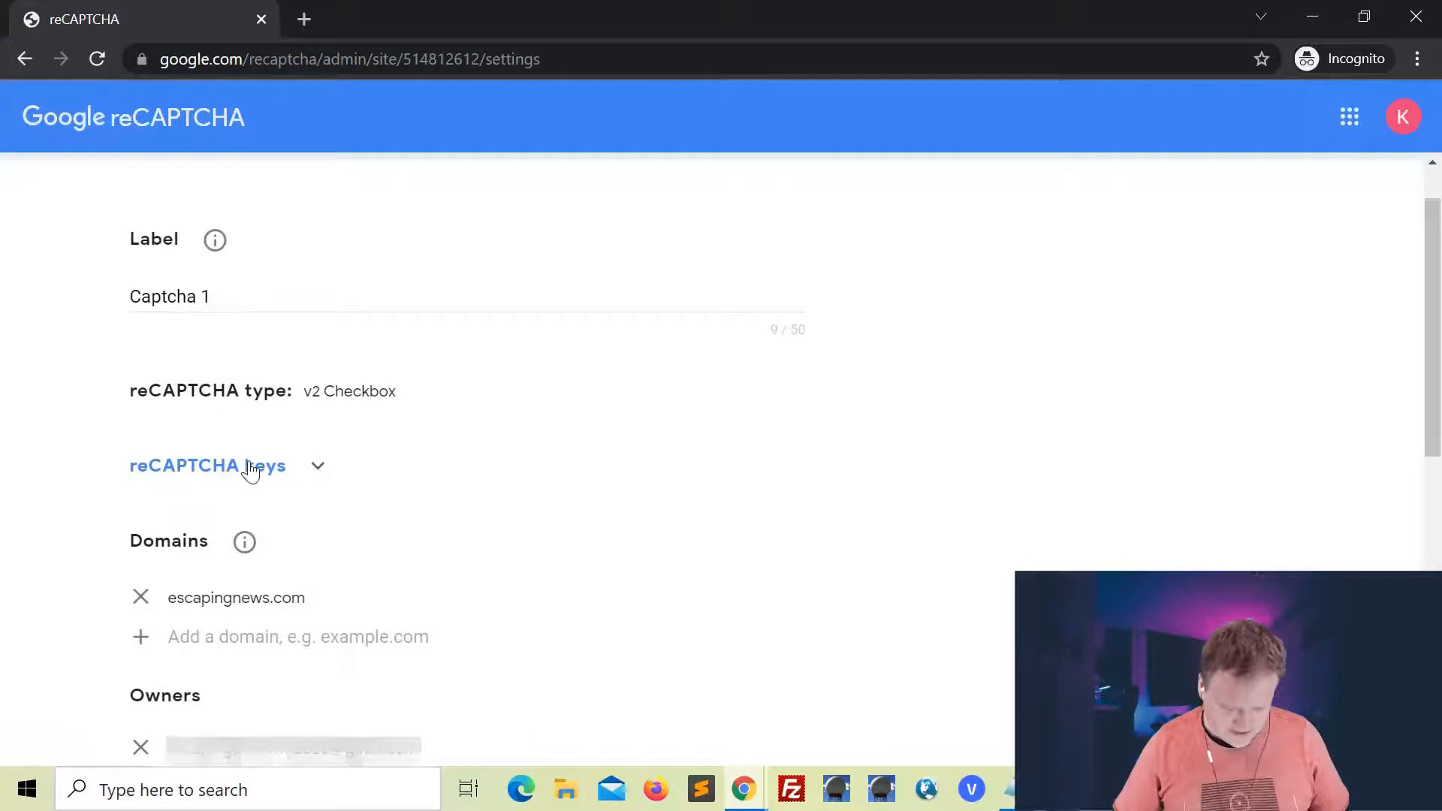
scroll(361, 550, down, 4)
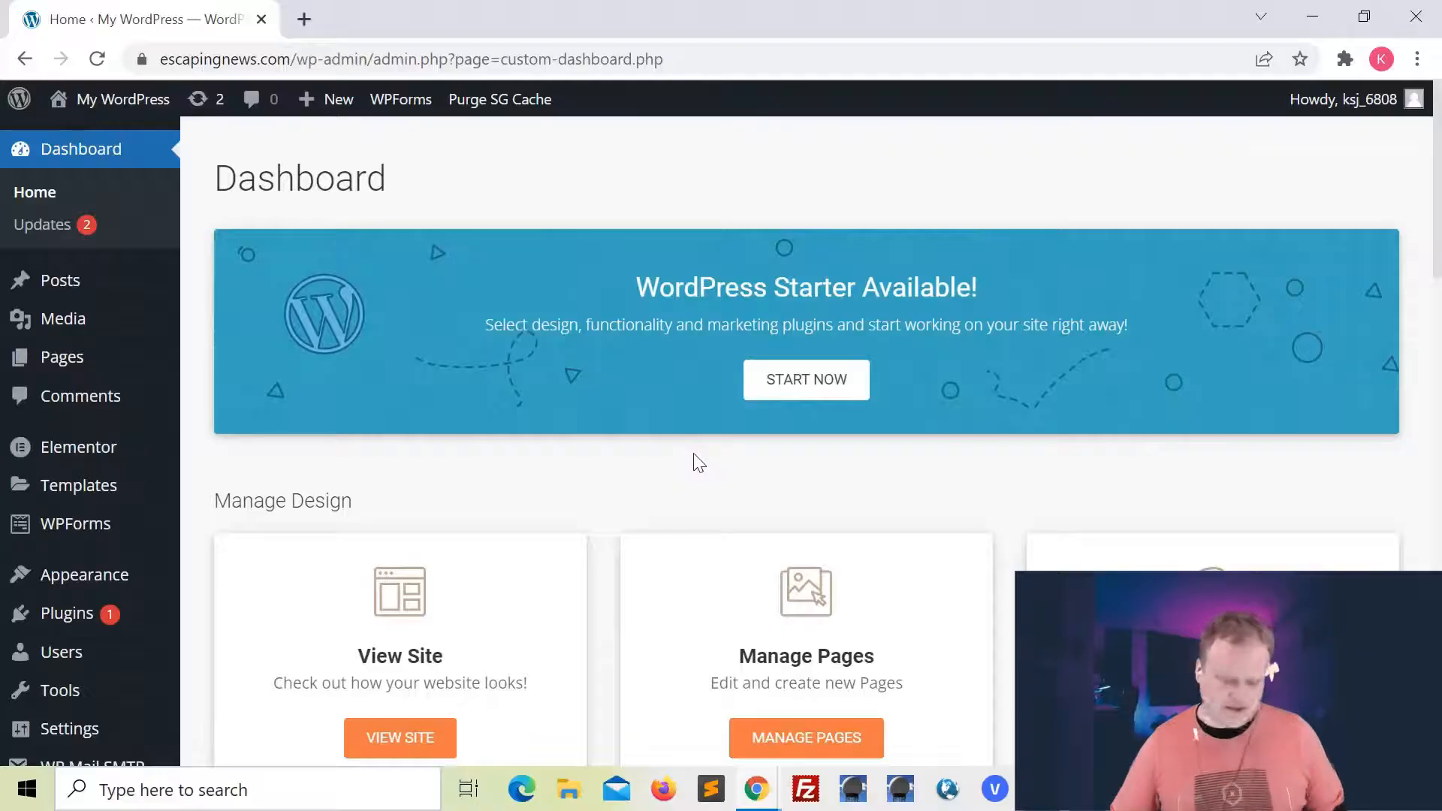
In the WordPress dashboard, open the WPForms CAPTCHA settings and choose reCAPTCHA as the service
mouse_move(30, 535)
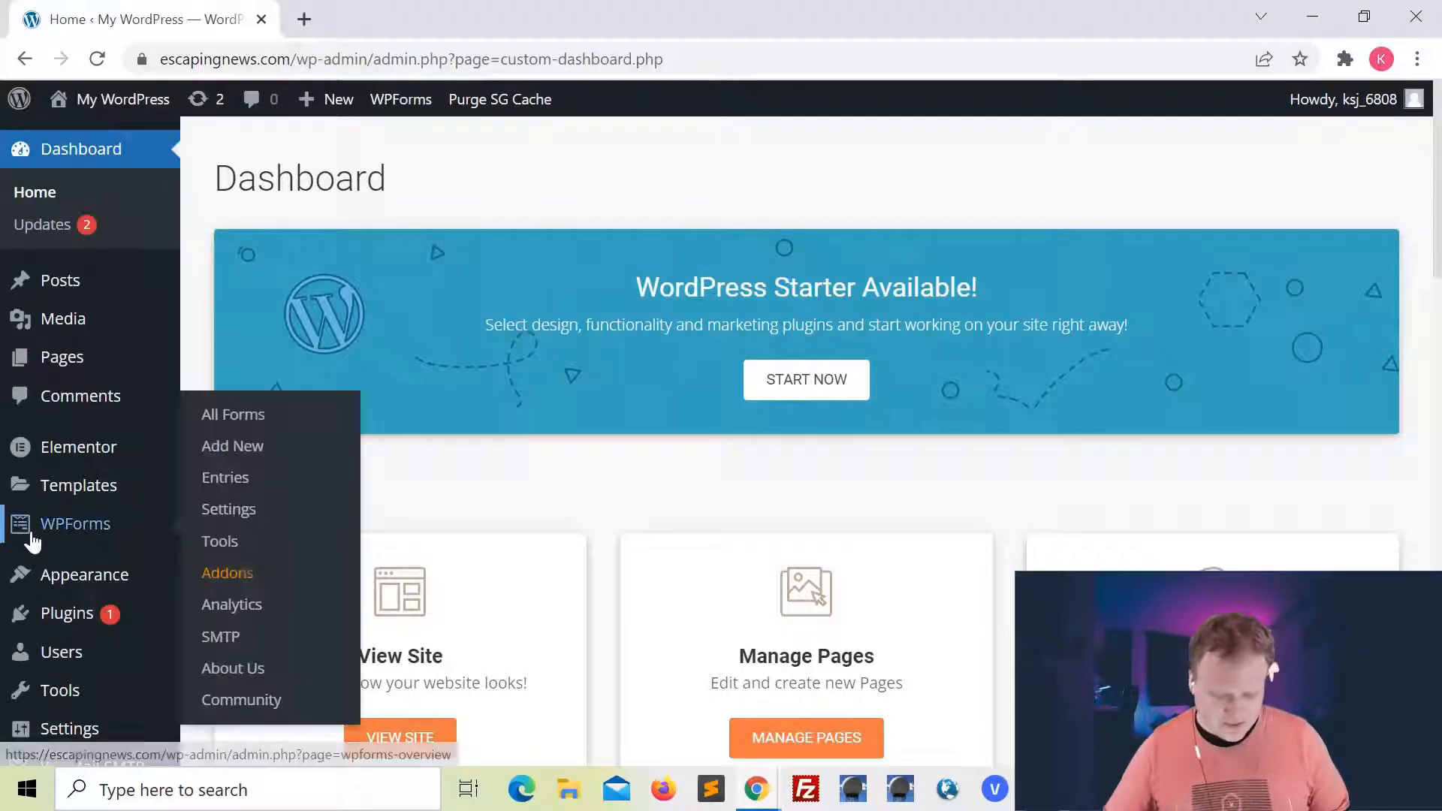
click(105, 535)
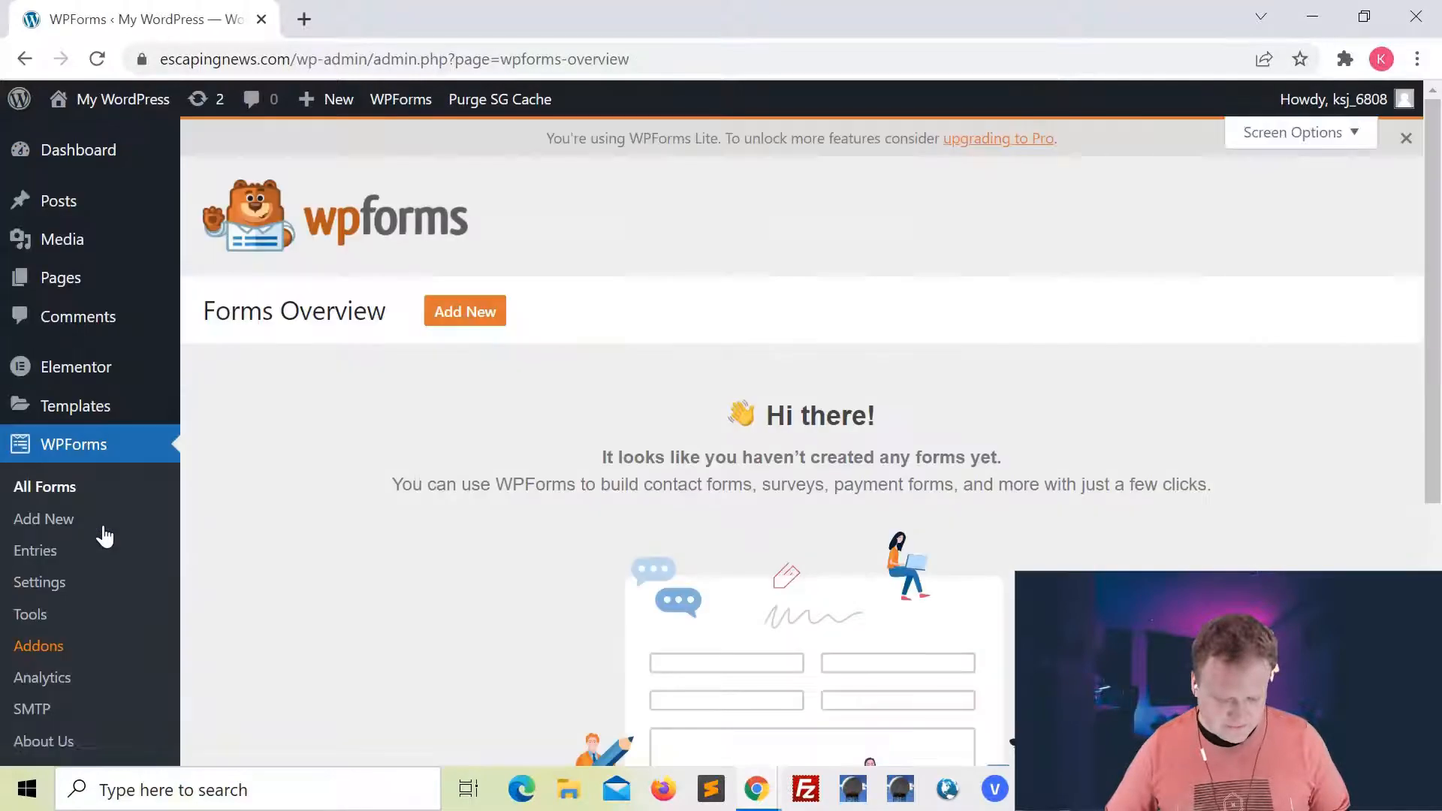
click(46, 585)
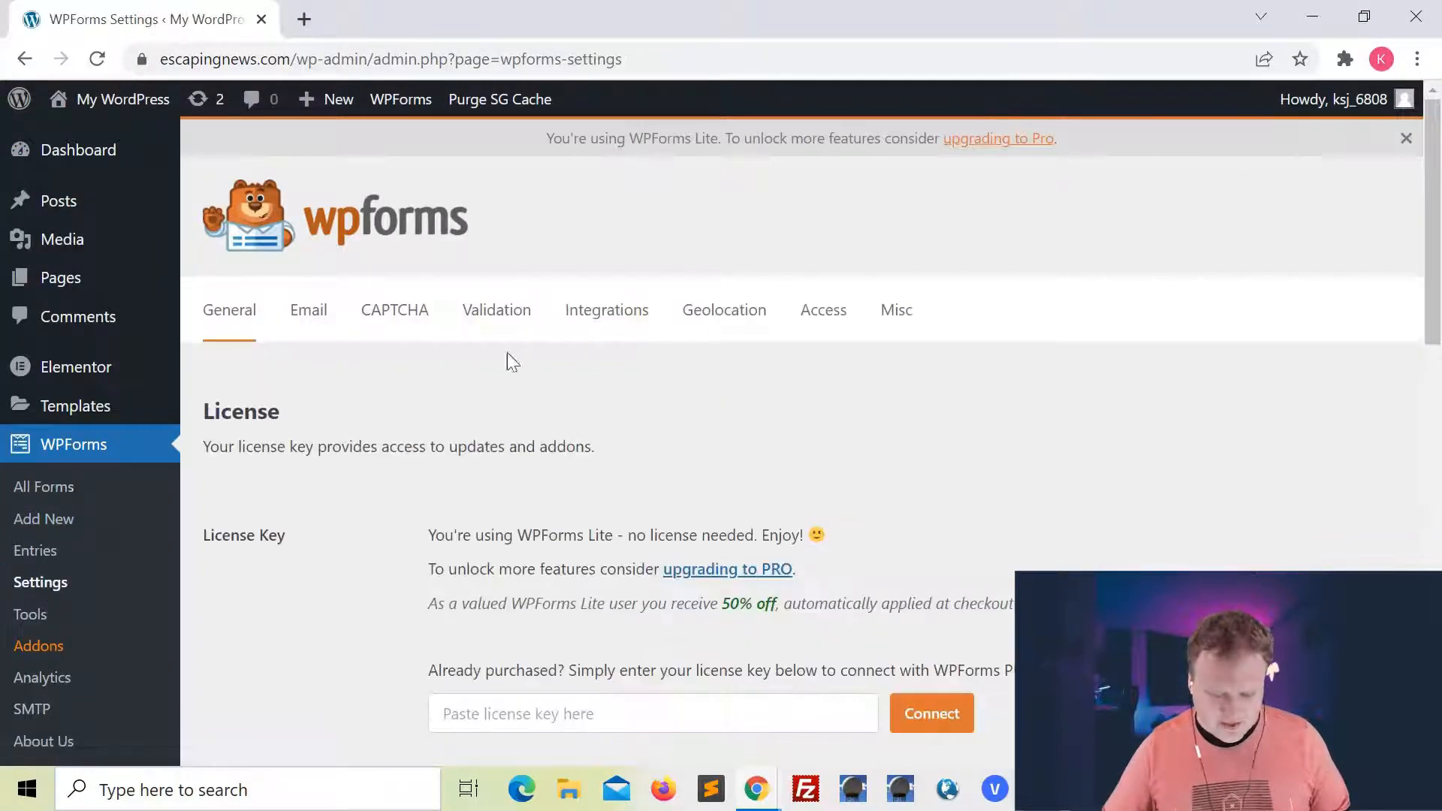
click(409, 324)
scroll(602, 483, down, 2)
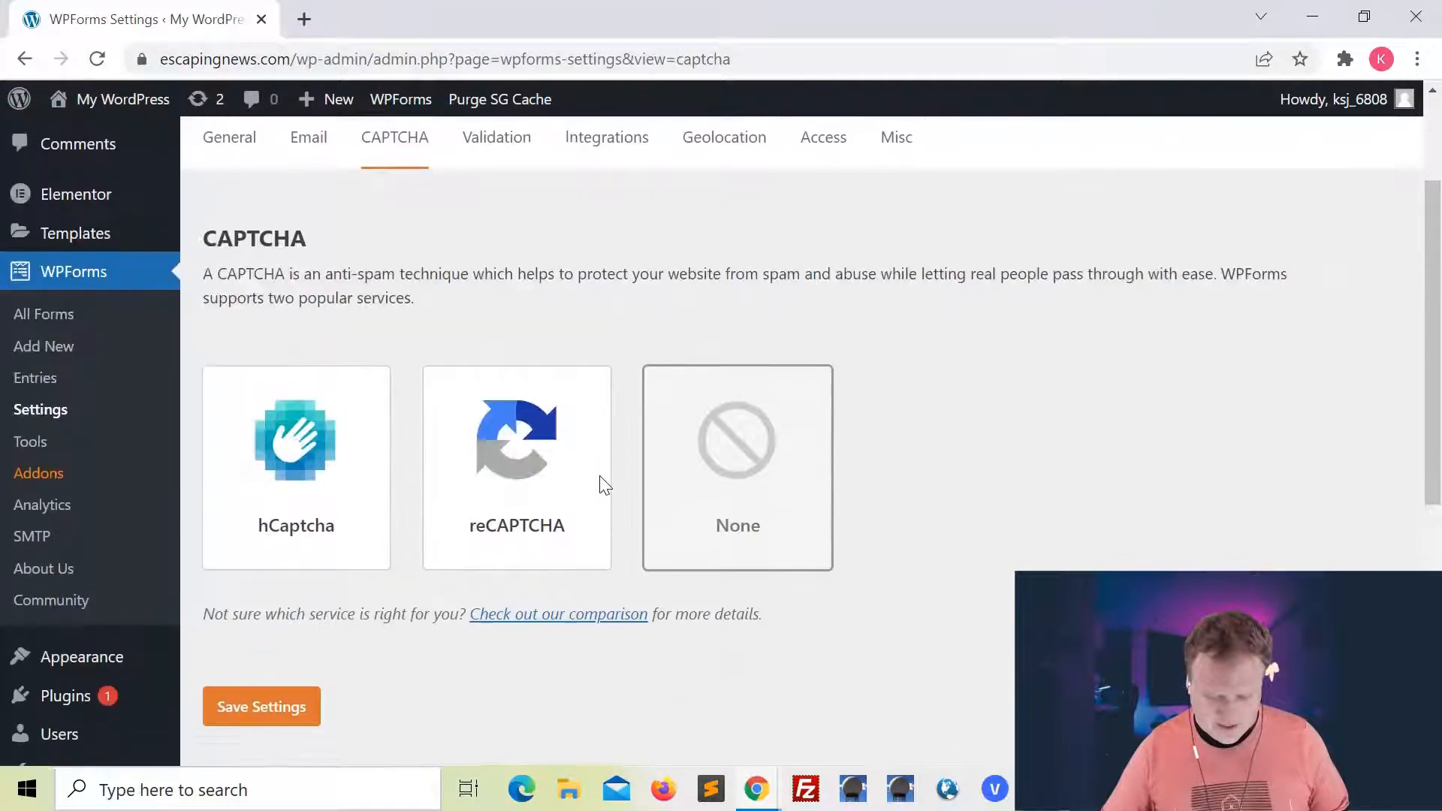
click(528, 481)
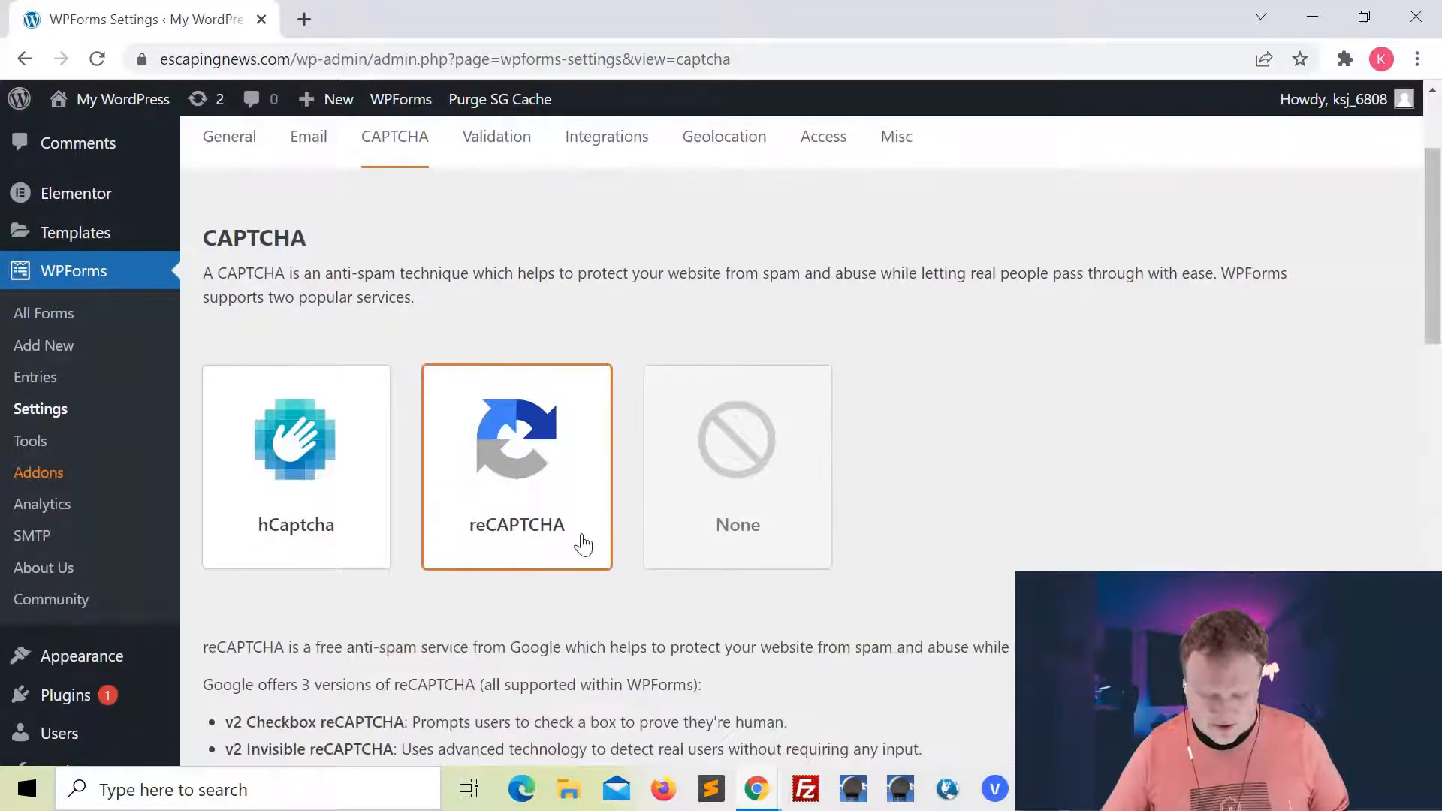
Copy the site key from the Notepad notes and paste it into the WPForms Site Key field
scroll(585, 541, down, 2)
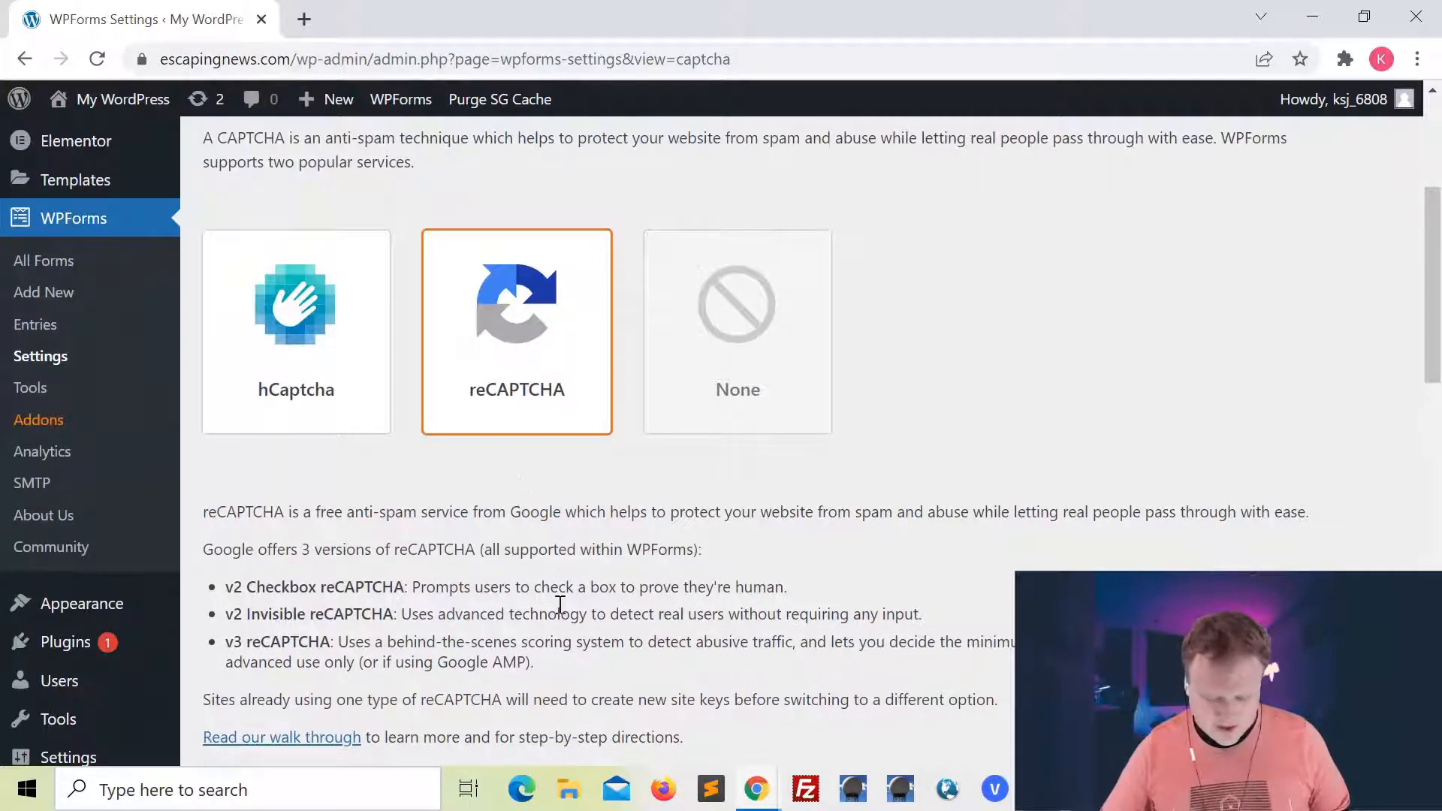
scroll(559, 605, down, 2)
scroll(559, 605, down, 4)
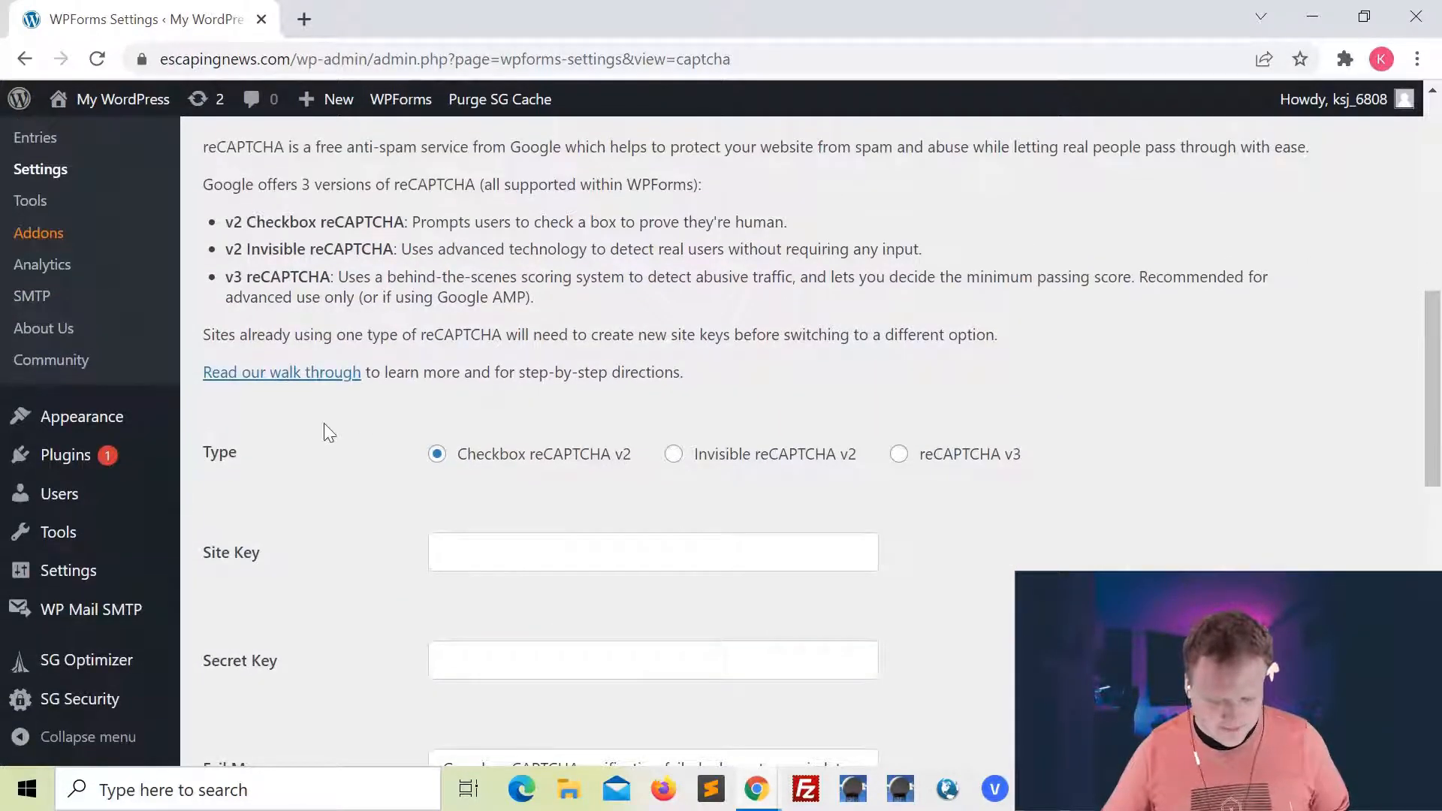
scroll(528, 506, down, 1)
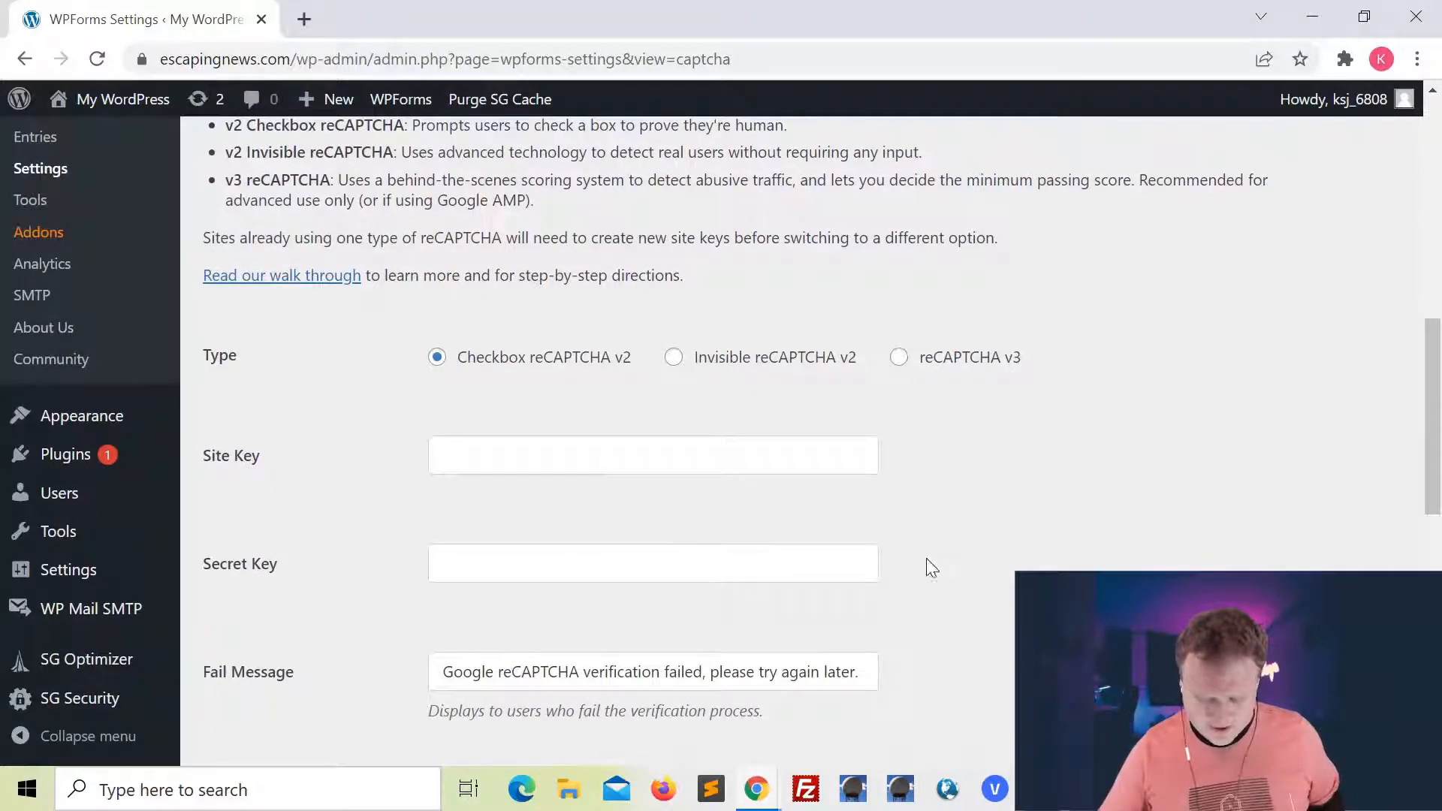
key(alt+Tab)
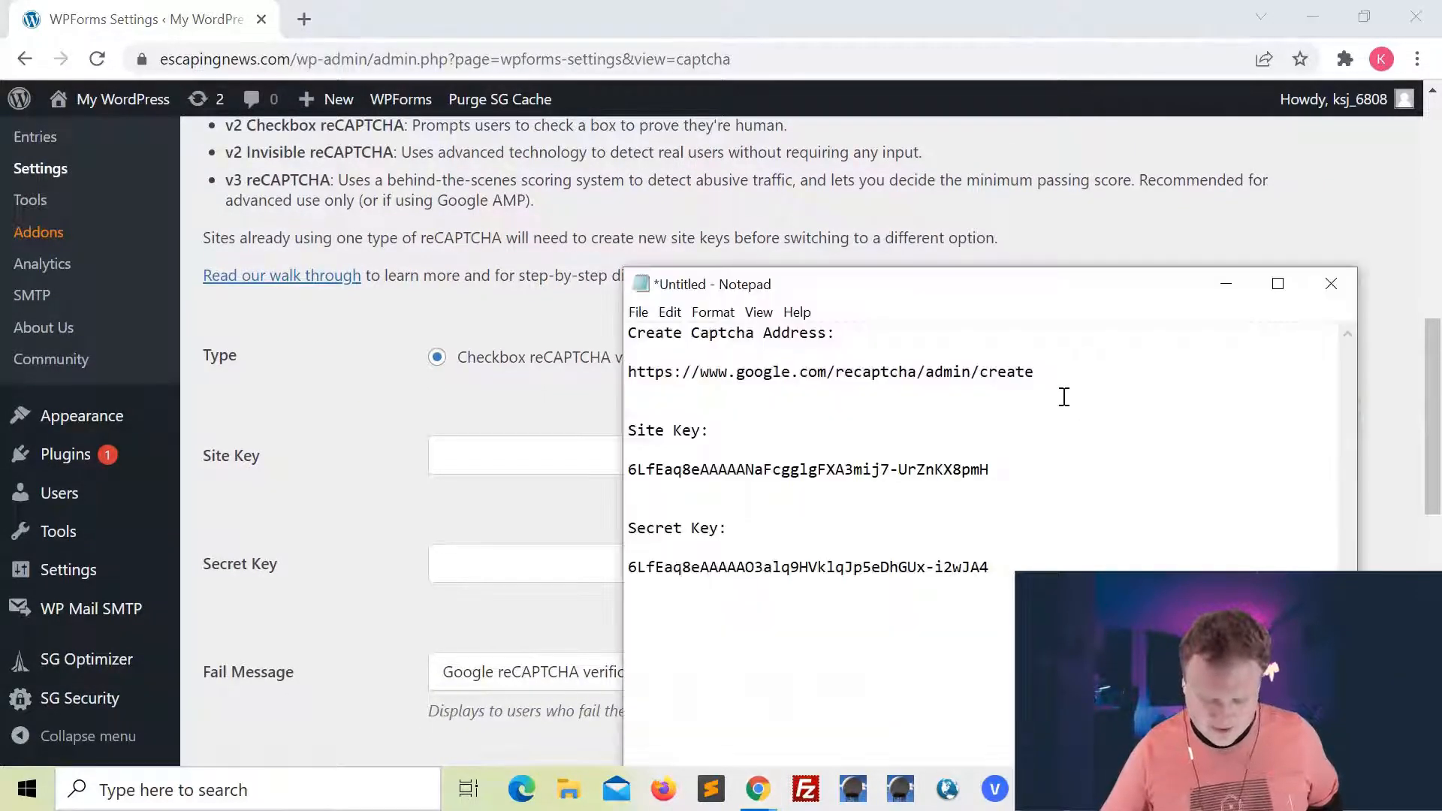
shift+click(627, 474)
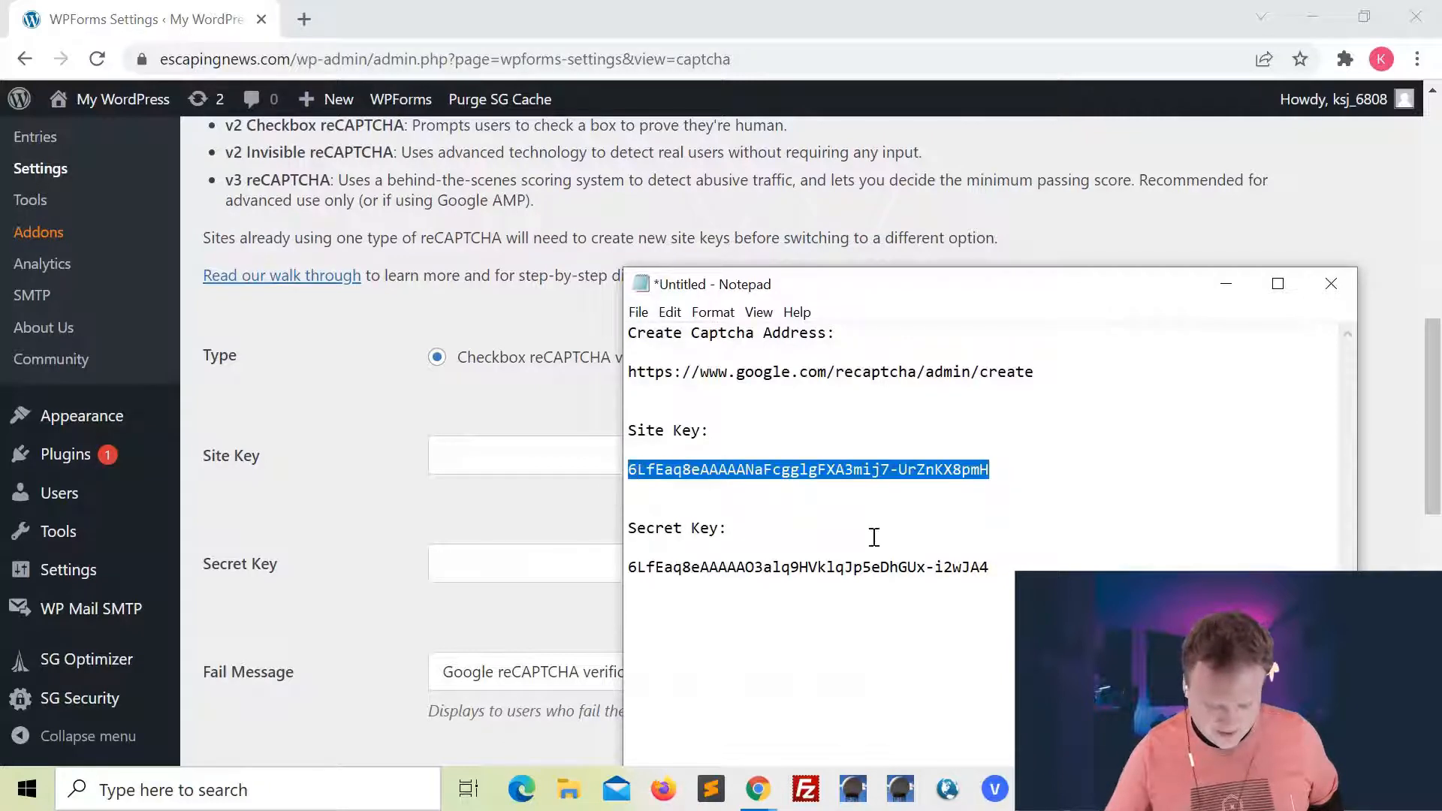
key(ctrl+c)
key(alt+Tab)
key(ctrl+v)
Copy the secret key from the Notepad notes and paste it into the WPForms Secret Key field
key(alt+Tab)
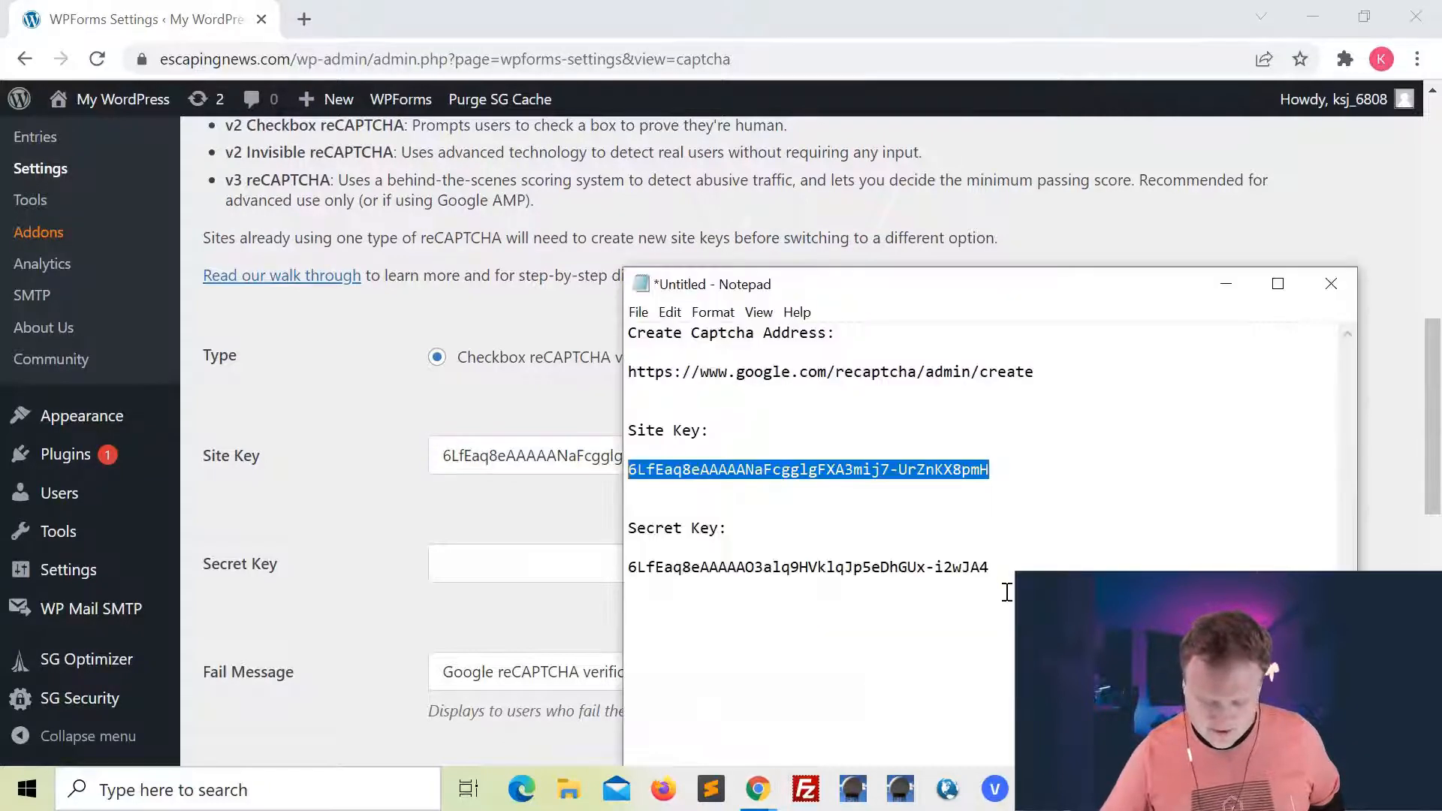
drag(990, 567, 749, 549)
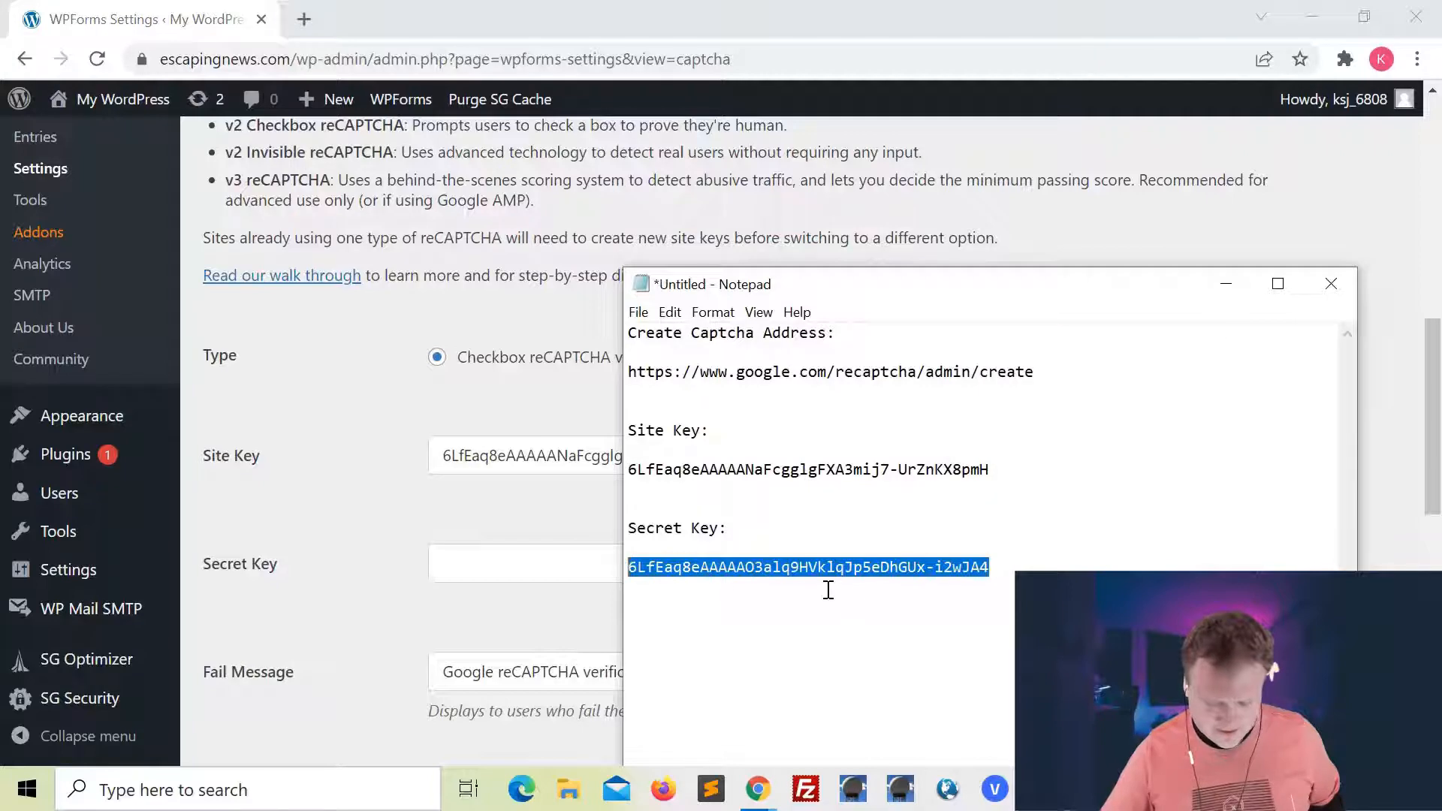
key(ctrl+c)
click(569, 556)
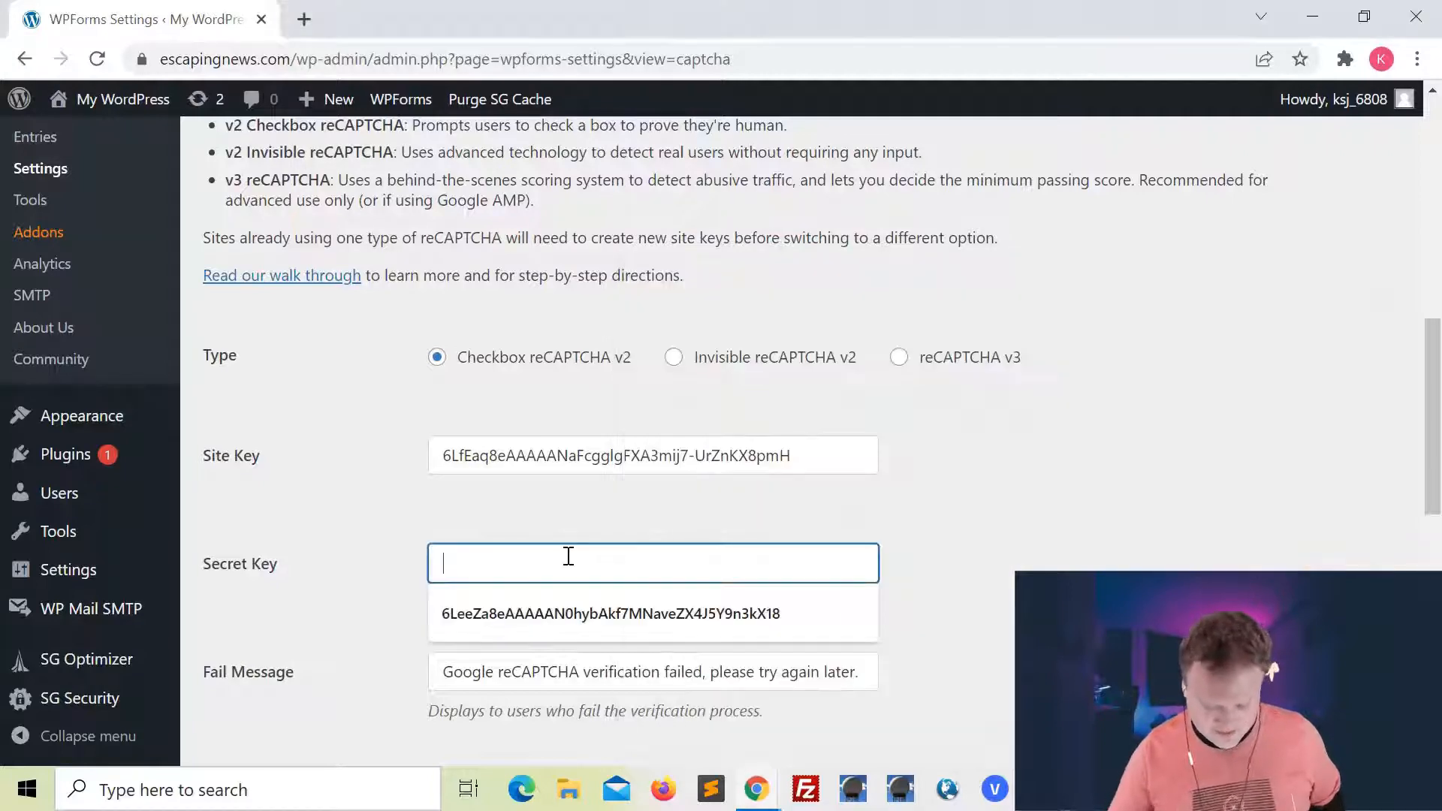
key(ctrl+v)
Save the WPForms CAPTCHA settings and purge the SG cache
scroll(627, 535, down, 2)
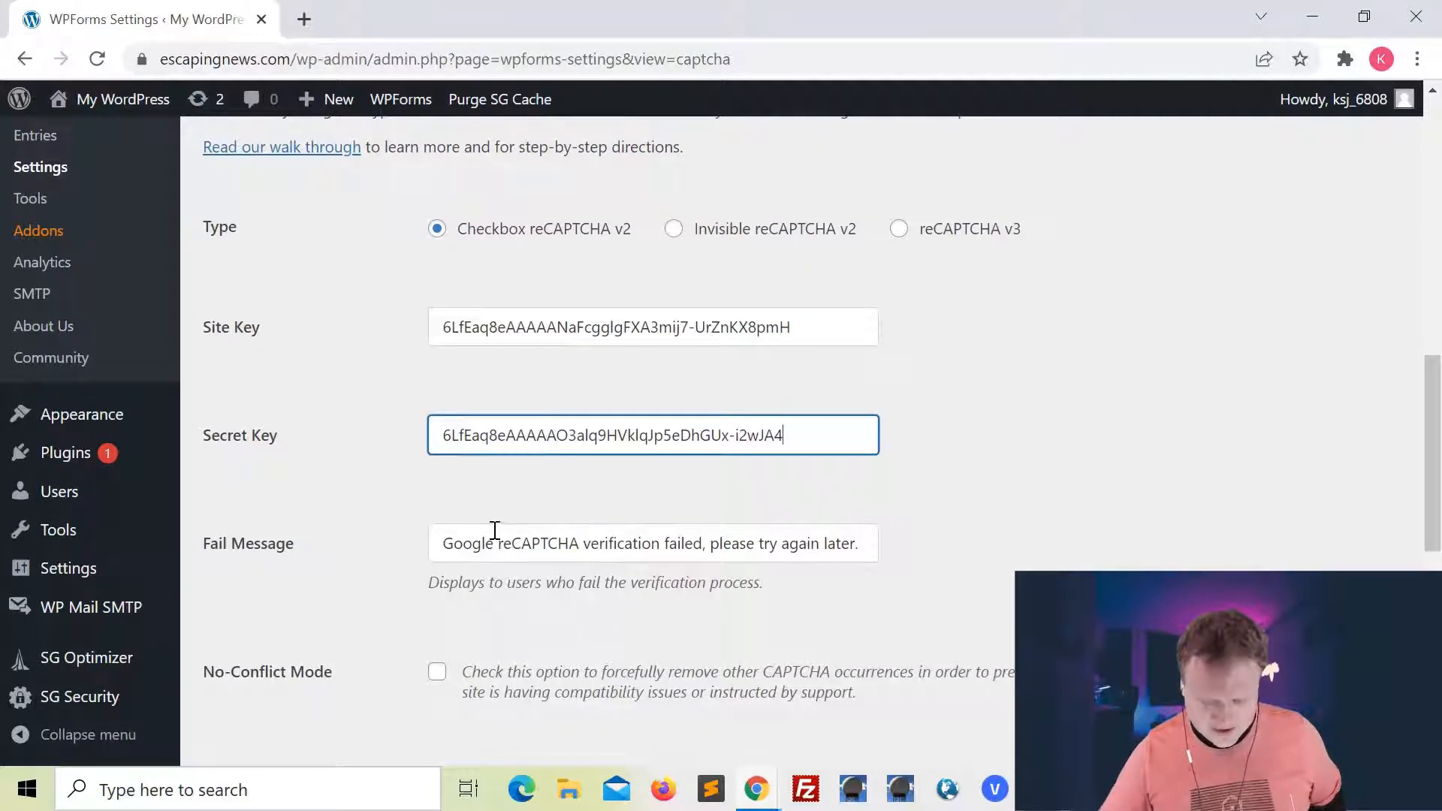
scroll(740, 541, down, 3)
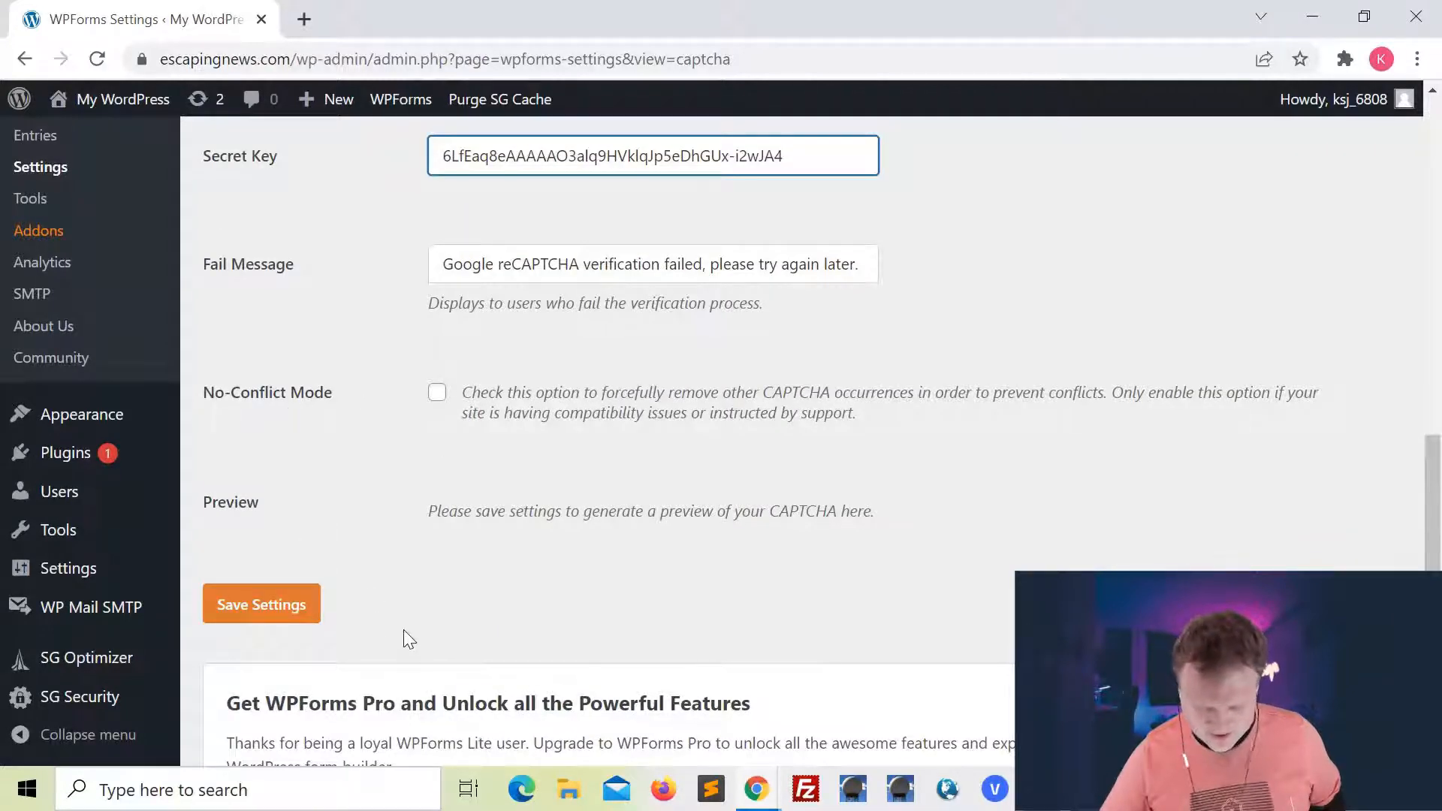
click(248, 613)
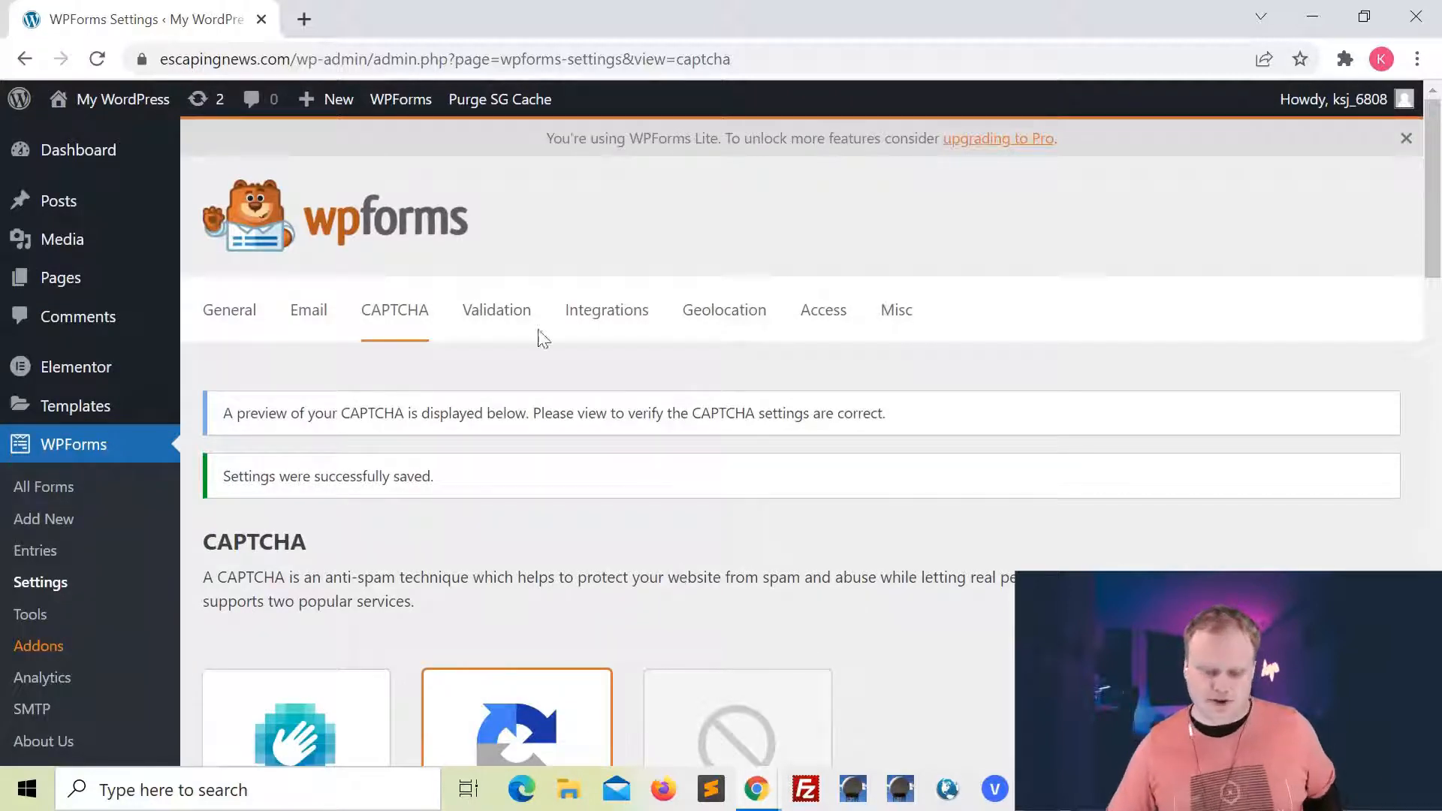
click(525, 103)
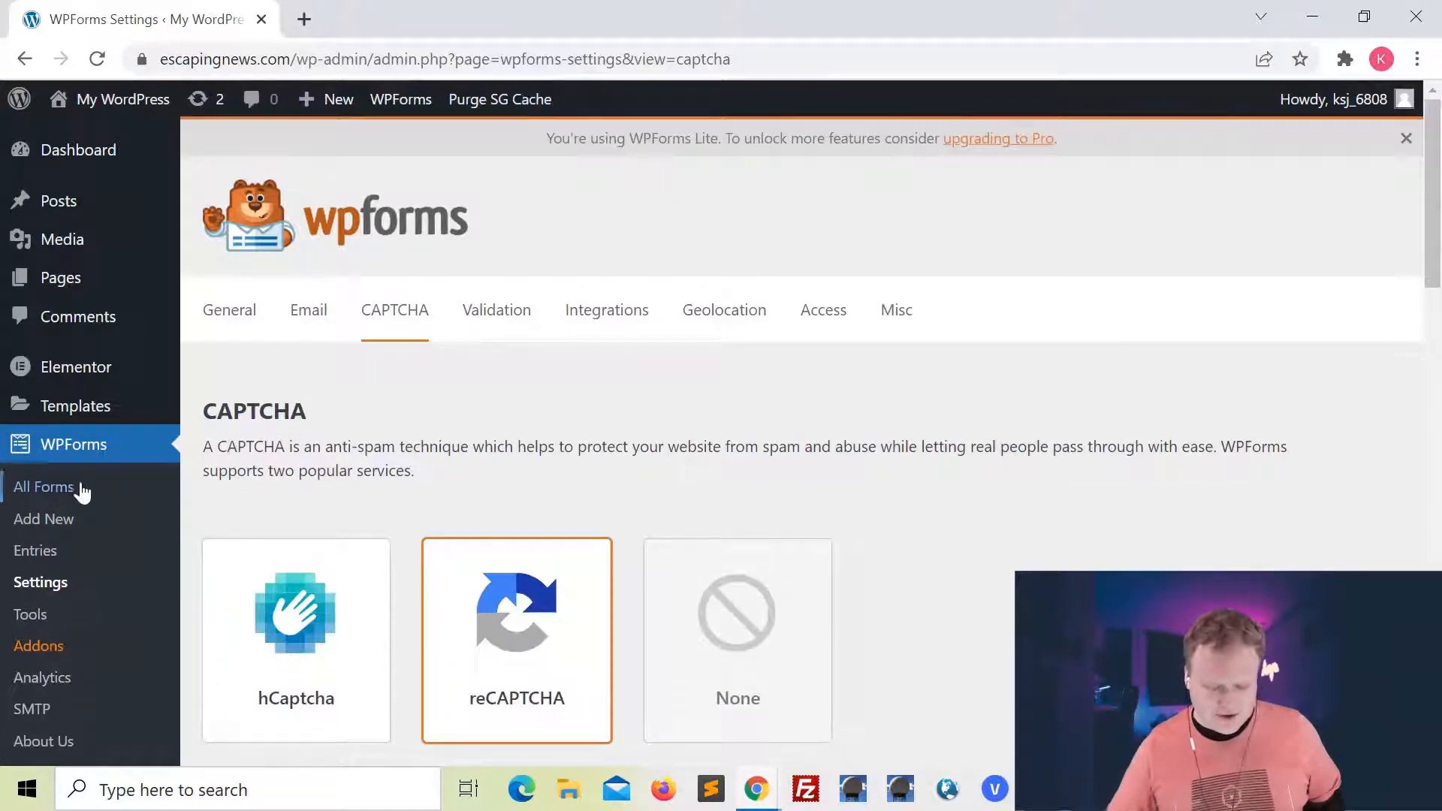
Create a new blank form in WPForms and add a Name field to it
click(55, 491)
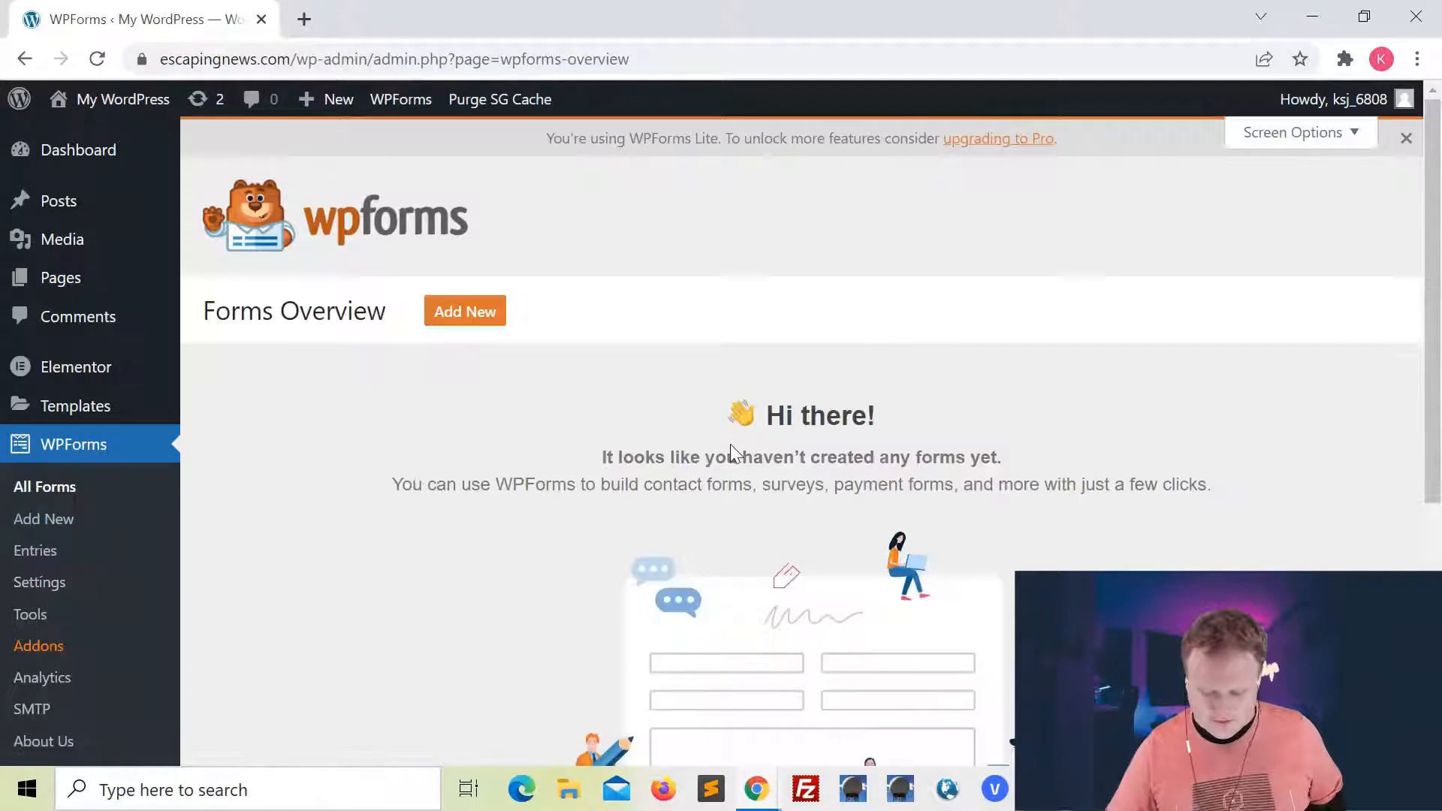
click(473, 322)
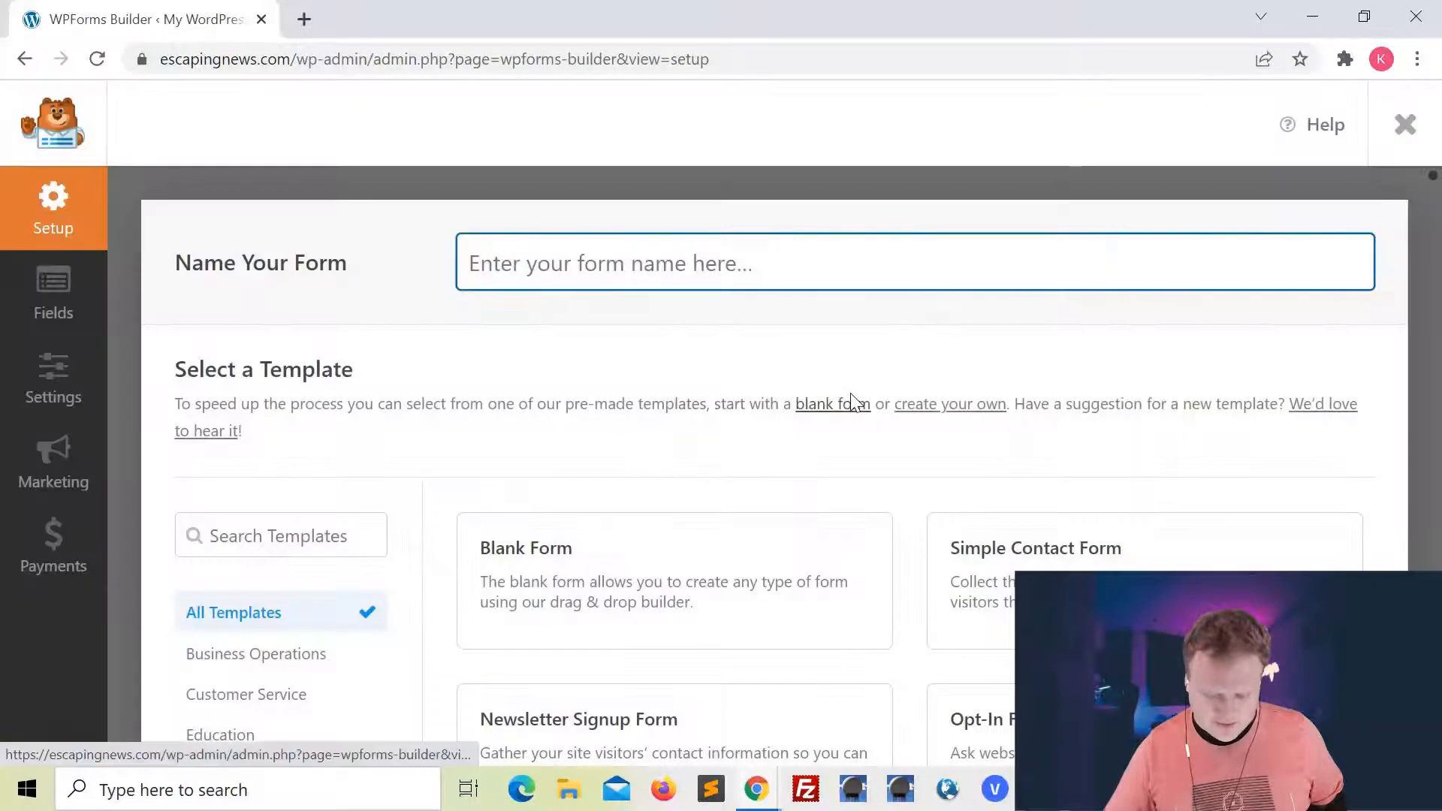
scroll(850, 394, down, 1)
click(660, 427)
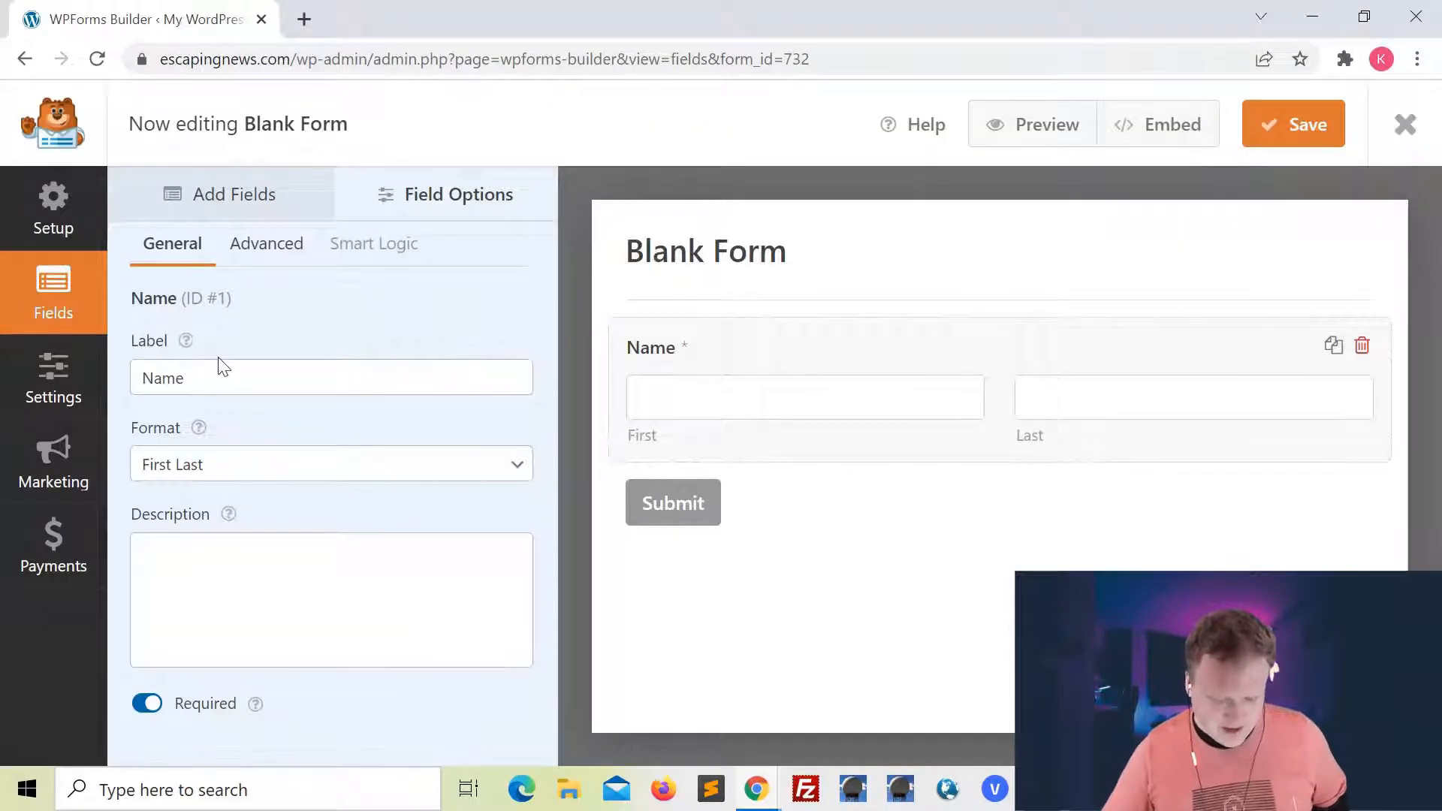
Set the Name field's format to Simple and check its field size in the advanced options
click(207, 467)
click(219, 492)
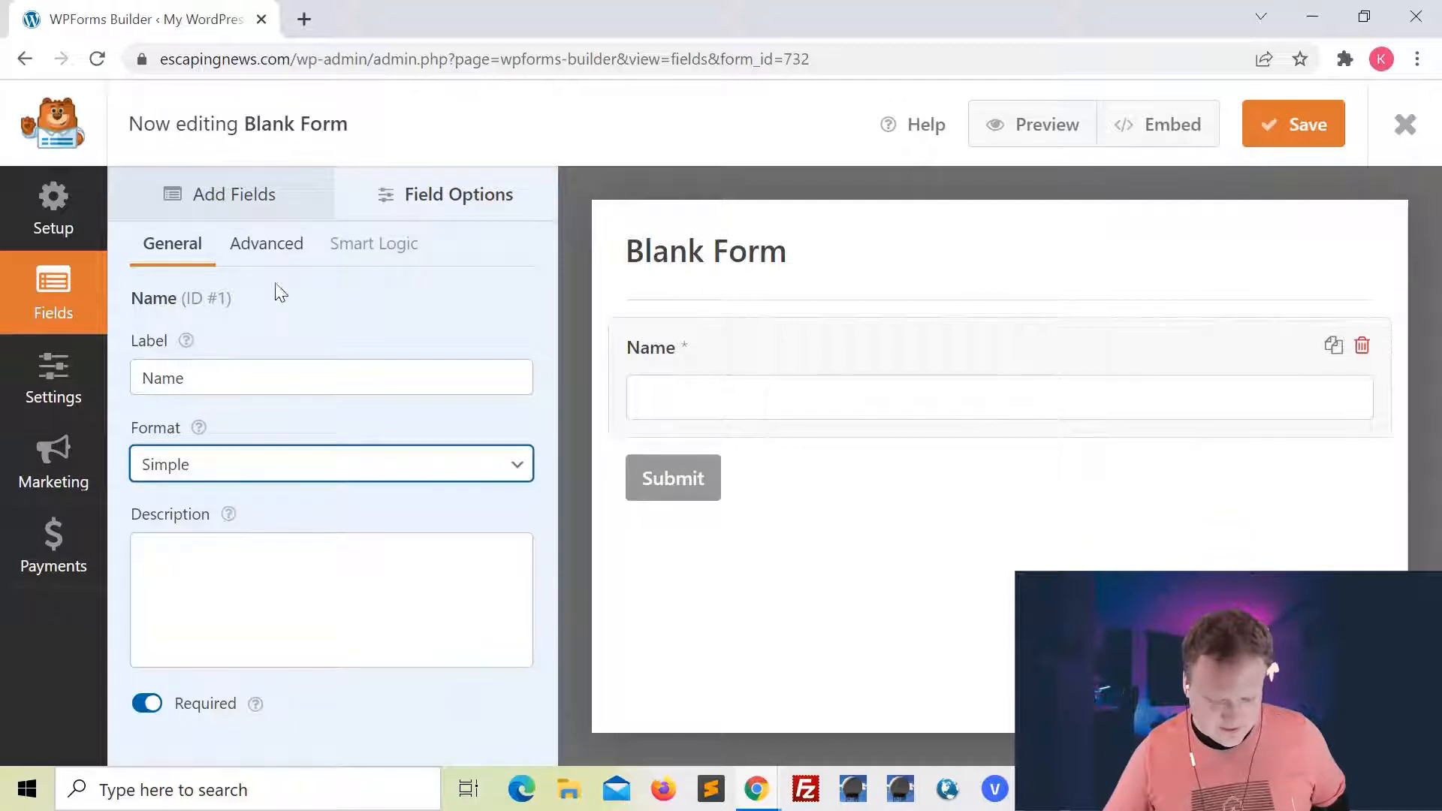
click(267, 243)
click(346, 392)
click(345, 392)
Add an Email field to the form and set its field size to Large
click(179, 194)
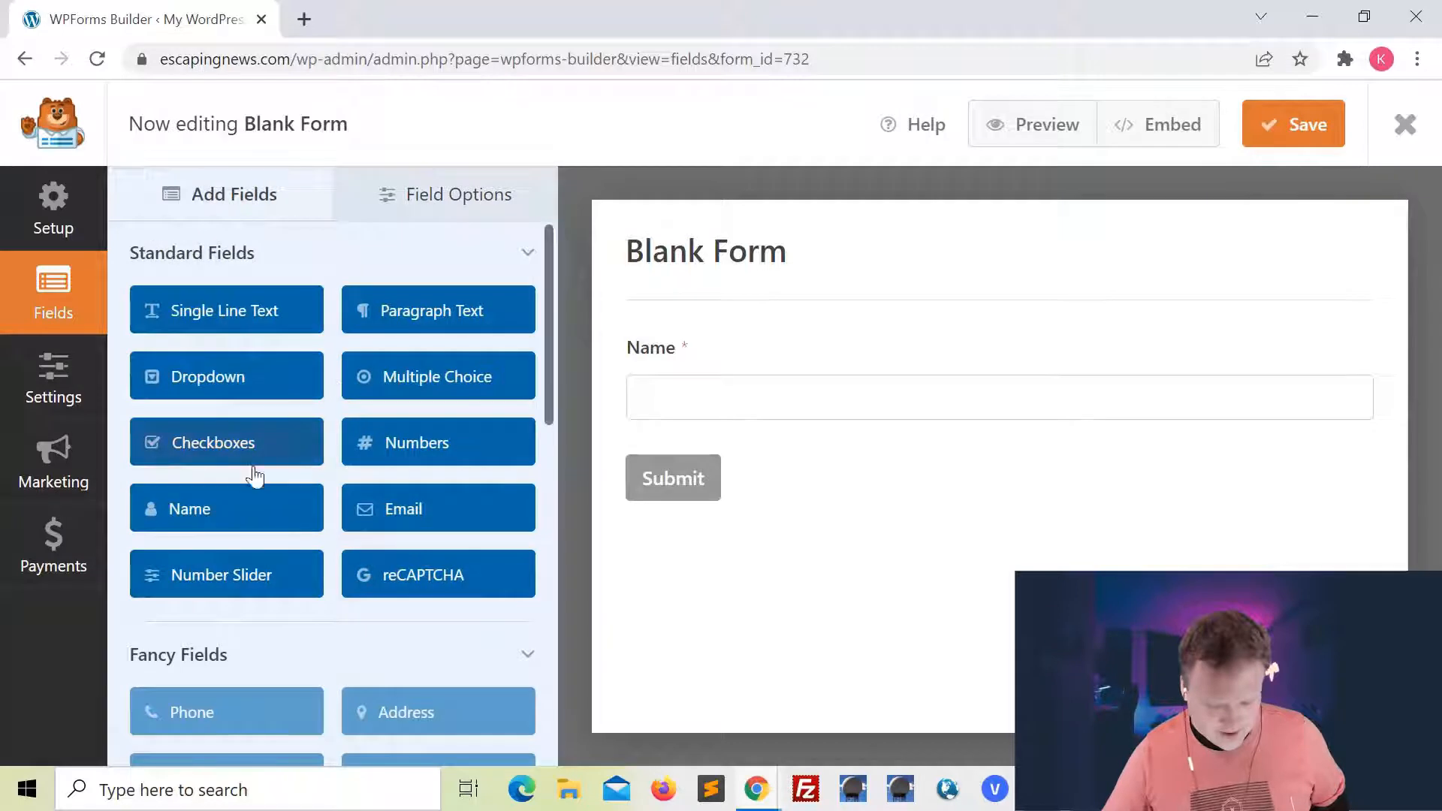
click(388, 523)
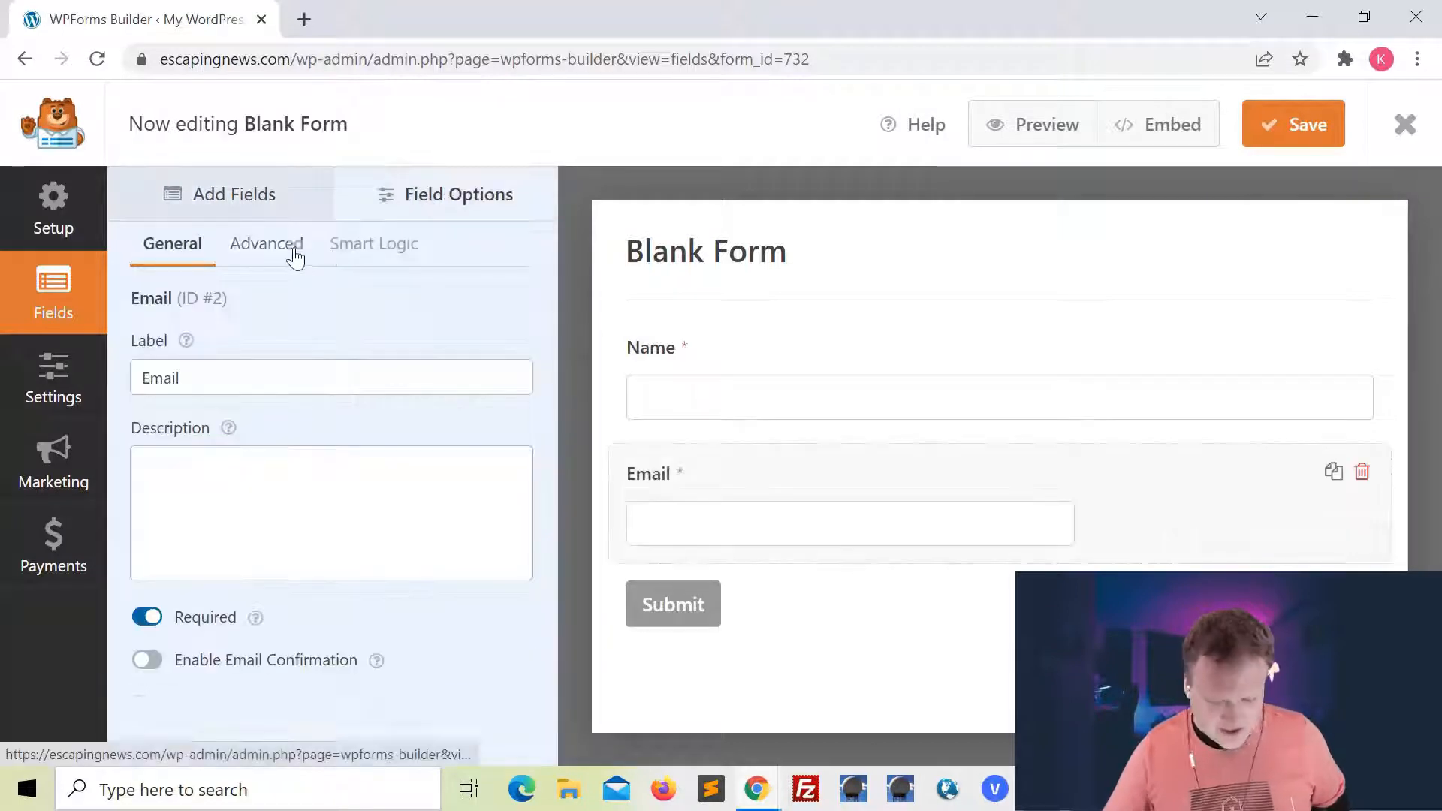
click(291, 246)
click(303, 392)
click(326, 449)
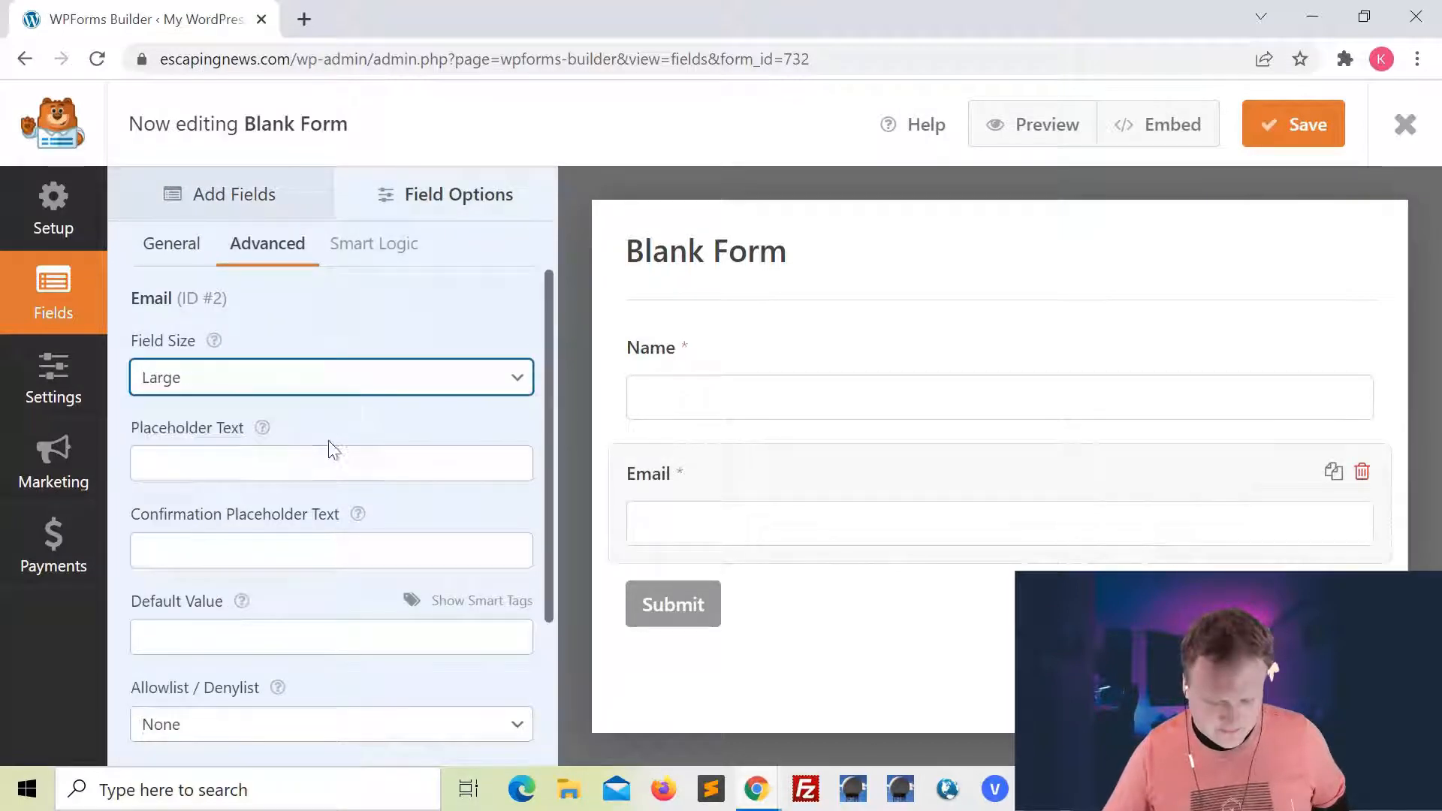
Add a Paragraph Text field below the Email field and make it required
click(248, 197)
click(465, 323)
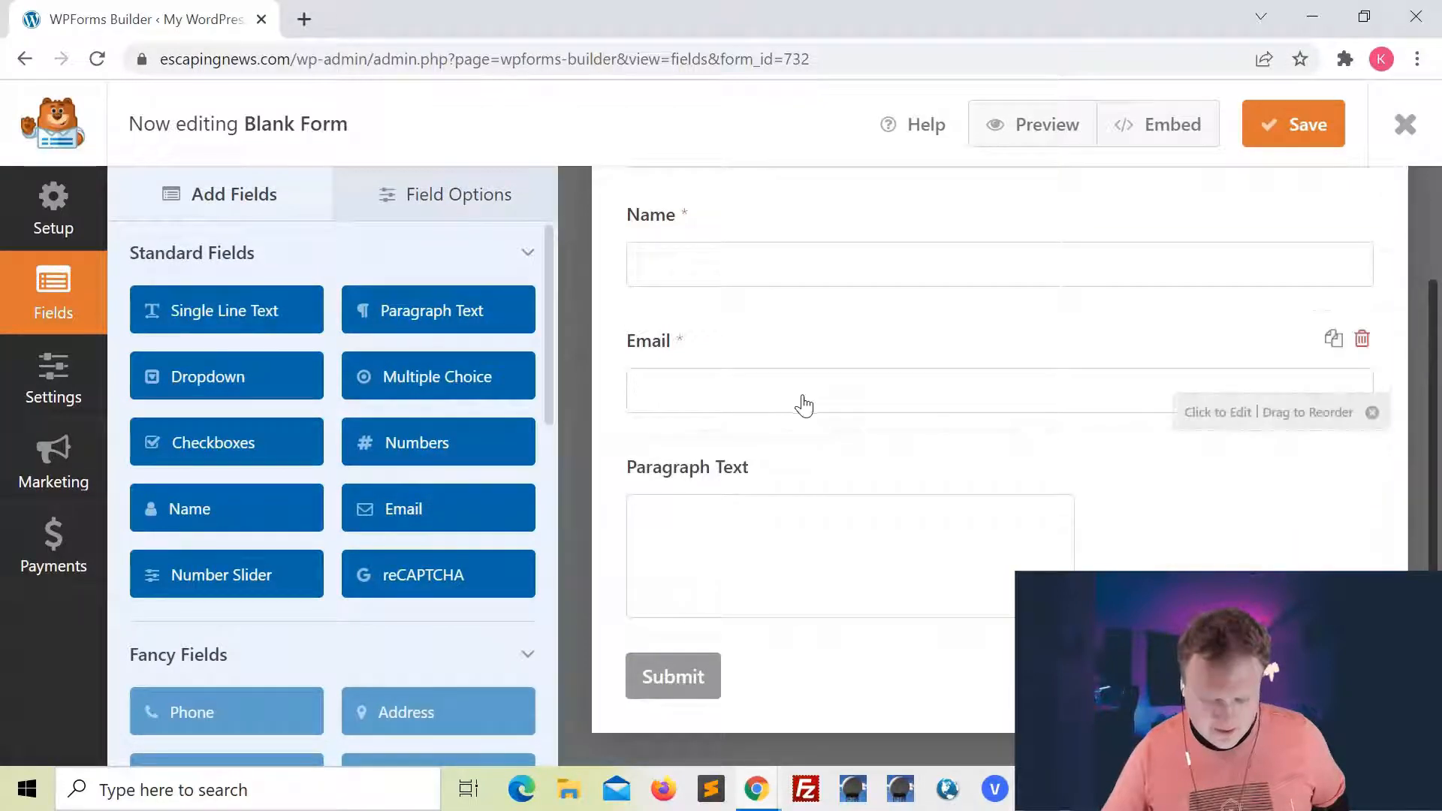
click(824, 454)
click(146, 616)
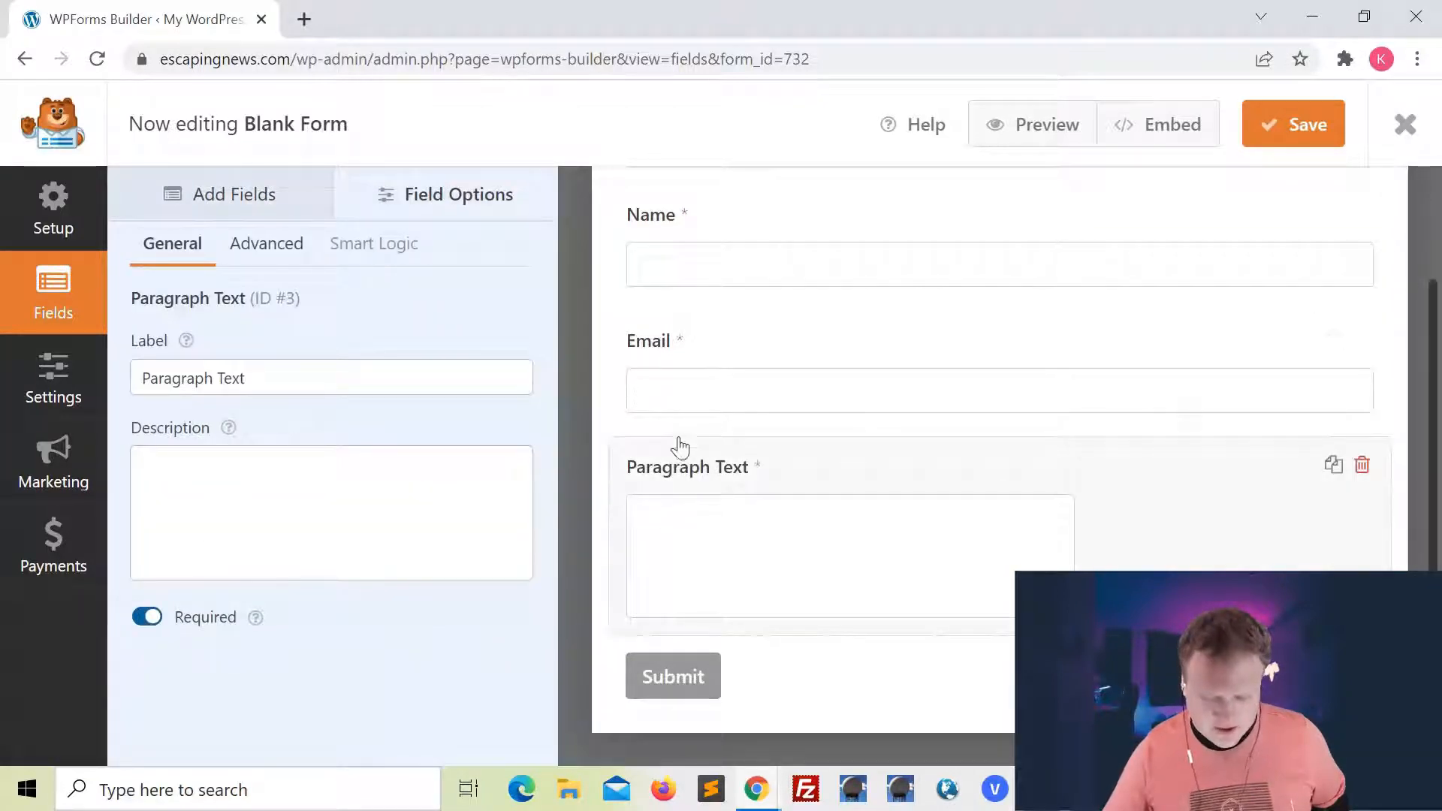
Enable Google Checkbox v2 reCAPTCHA for the form, then save it and close the form builder
click(739, 385)
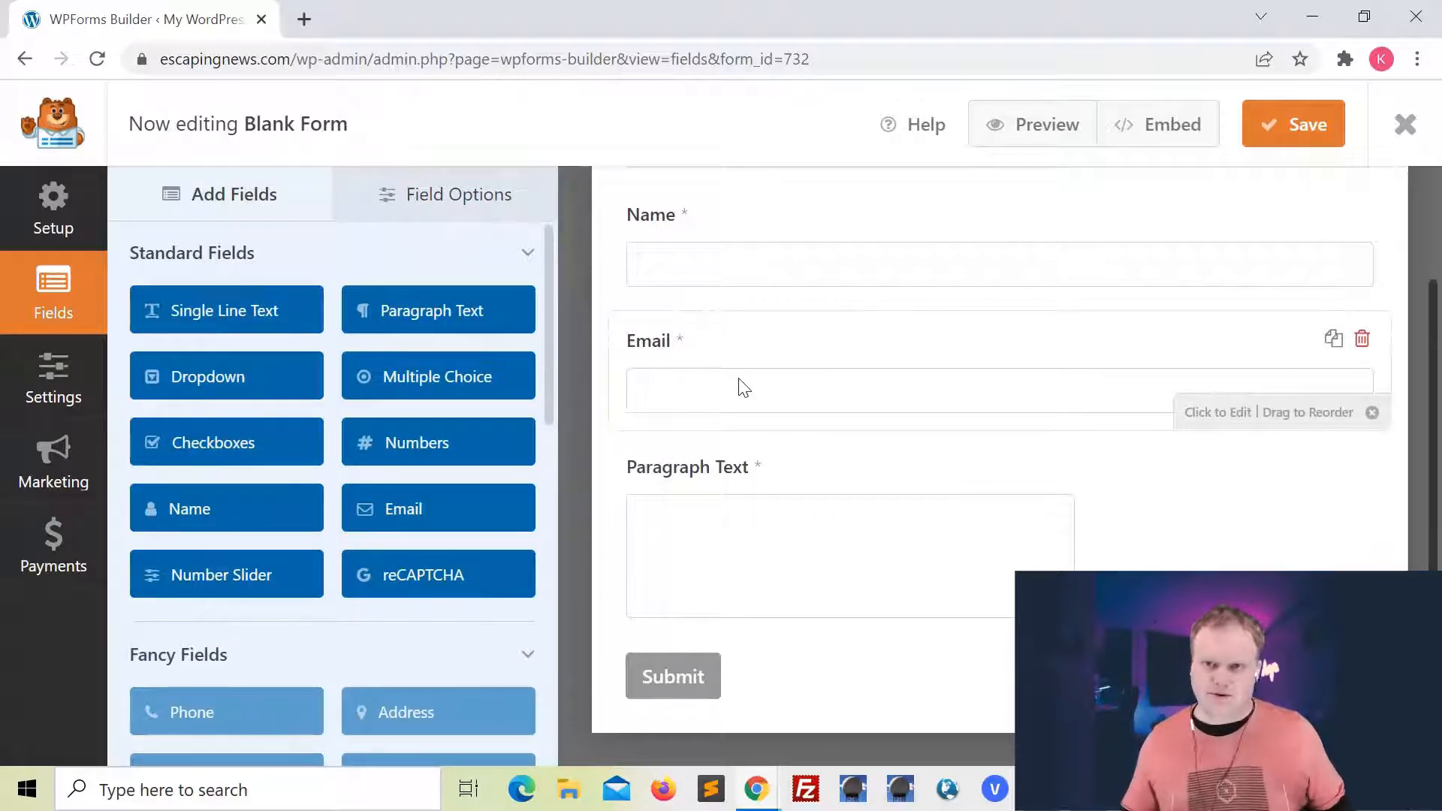
click(442, 584)
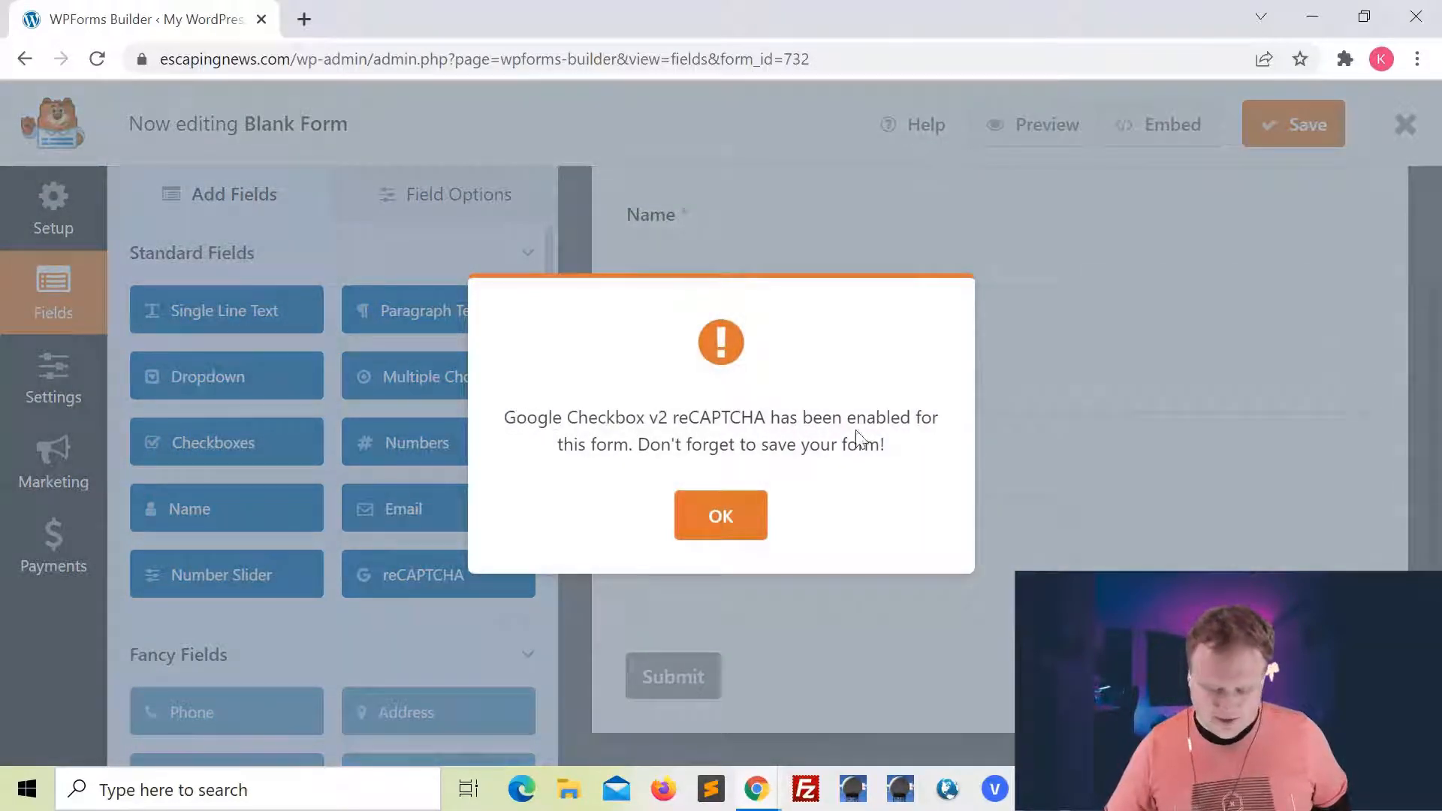
click(718, 515)
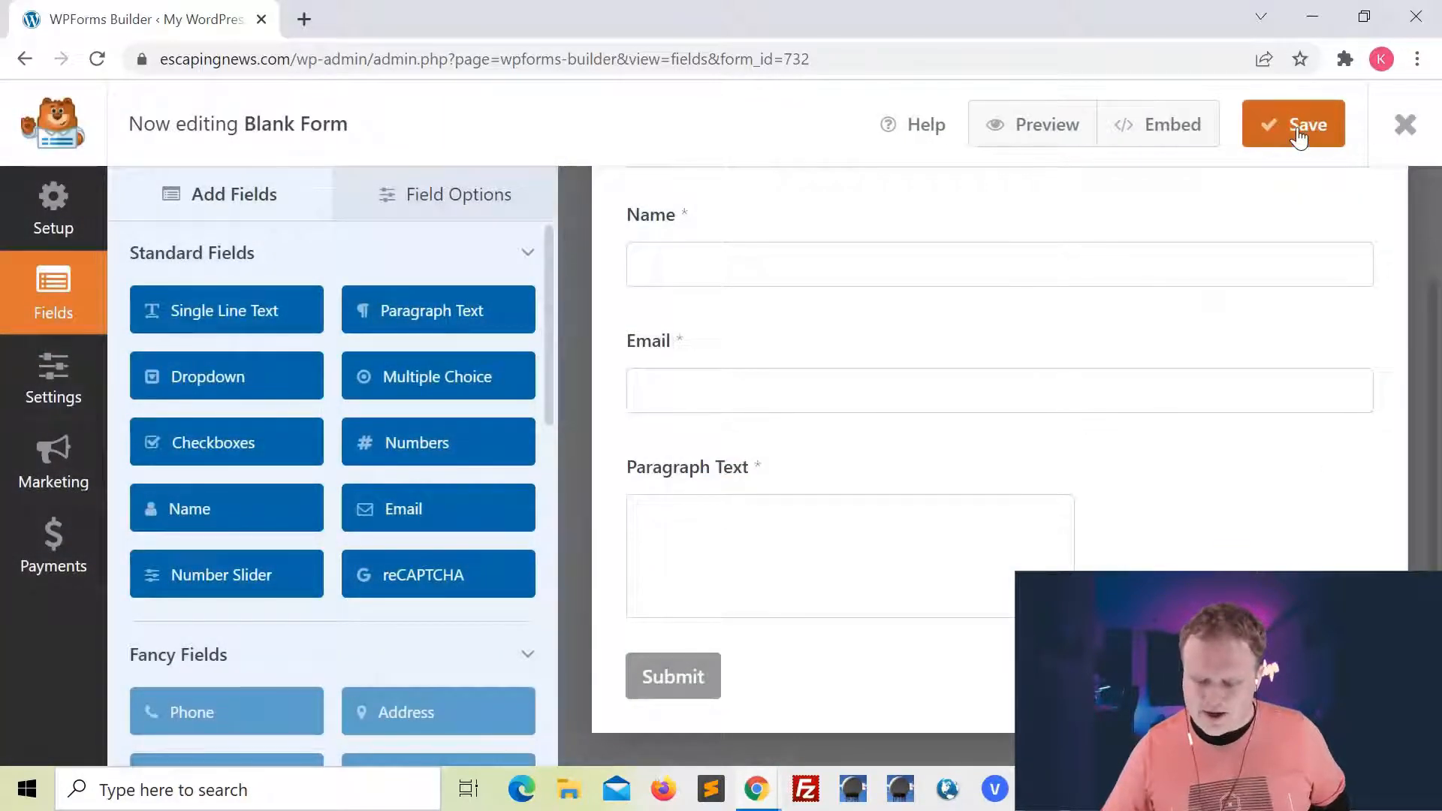
click(1418, 128)
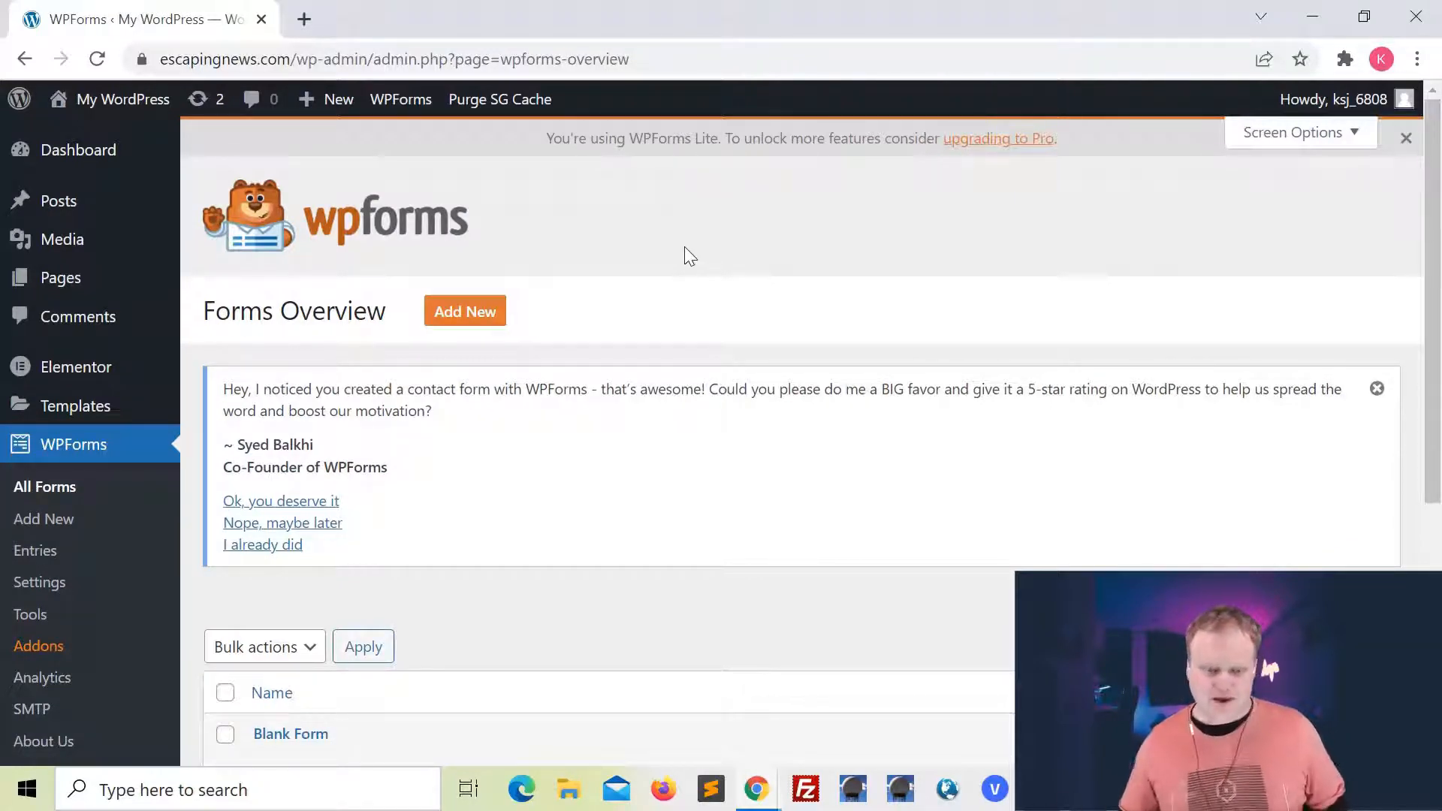
Purge the SG cache and copy the Blank Form's shortcode, [wpforms id="732"], from the forms list
click(497, 105)
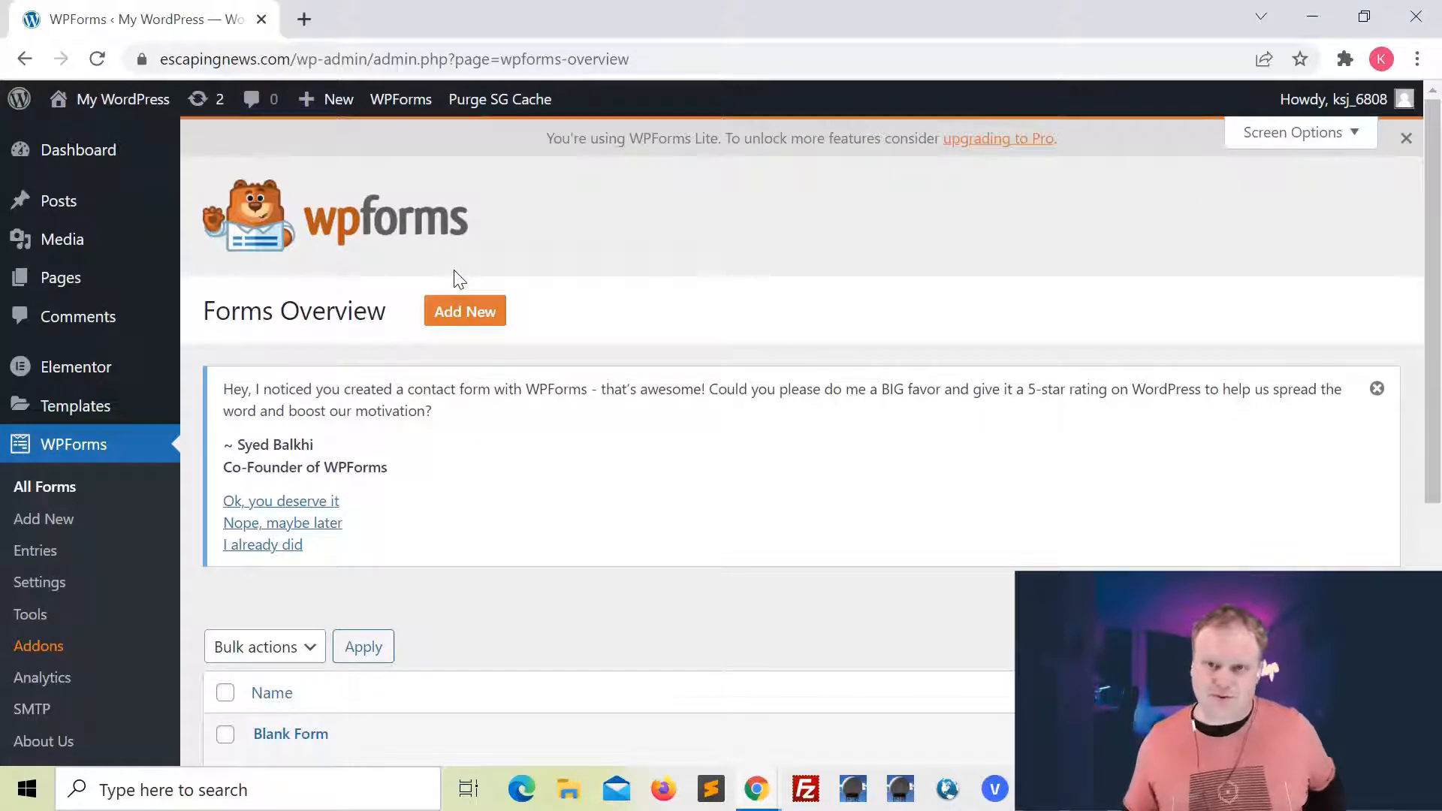
scroll(544, 315, down, 4)
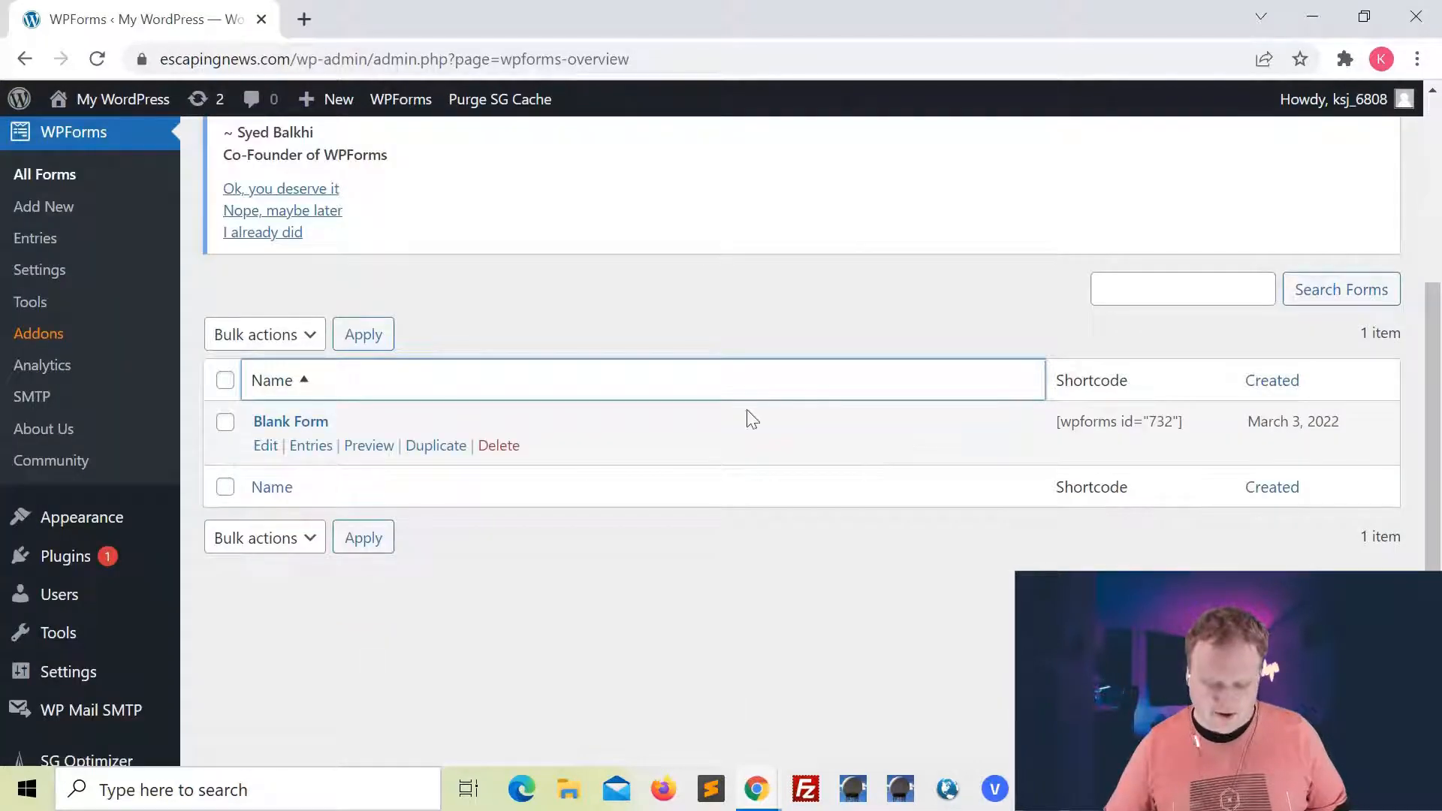
drag(1183, 422, 1051, 427)
key(ctrl+c)
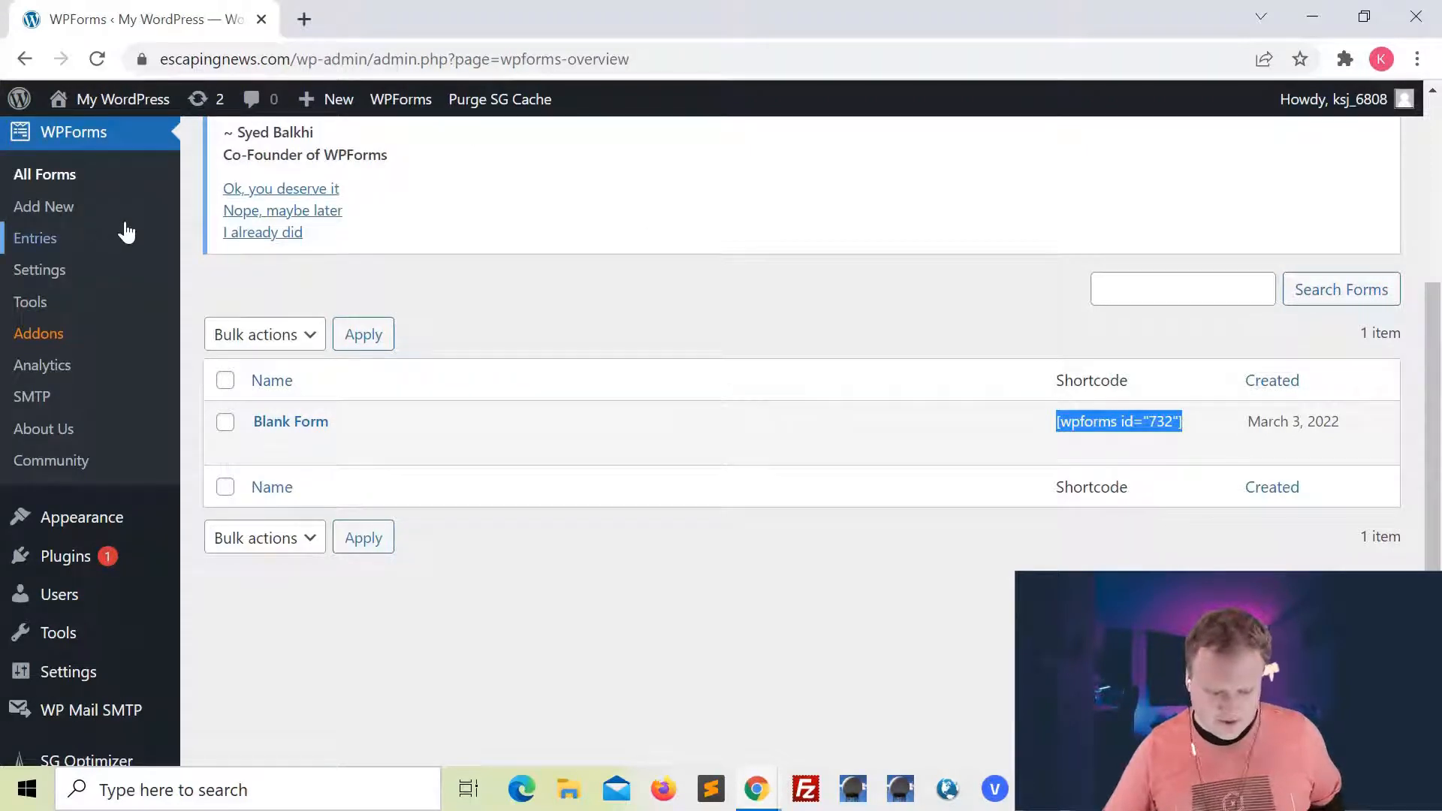
From the site's pages list, open the Home page for editing with Elementor in a new browser tab
scroll(124, 248, up, 4)
click(116, 283)
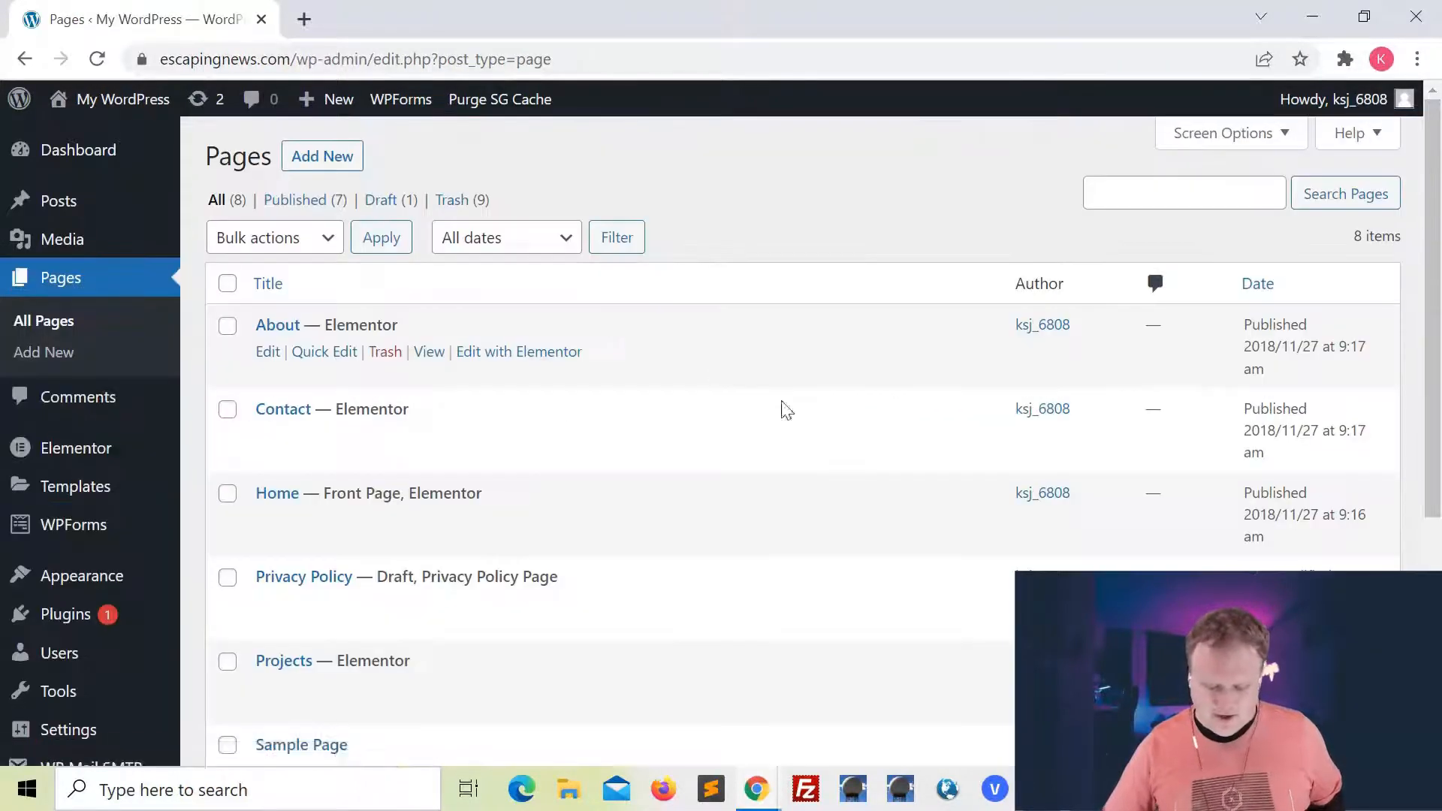
scroll(776, 477, down, 1)
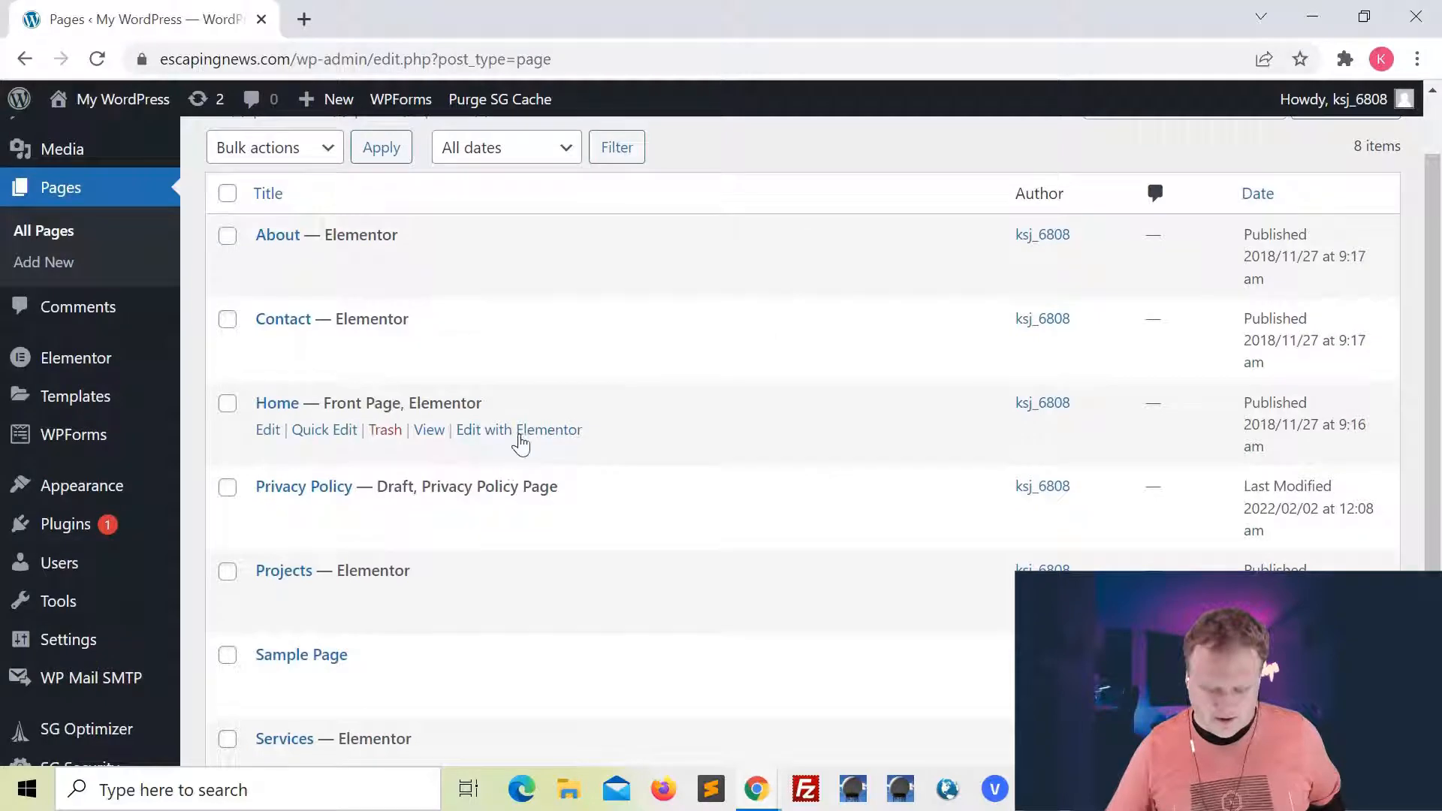
right_click(538, 437)
click(571, 454)
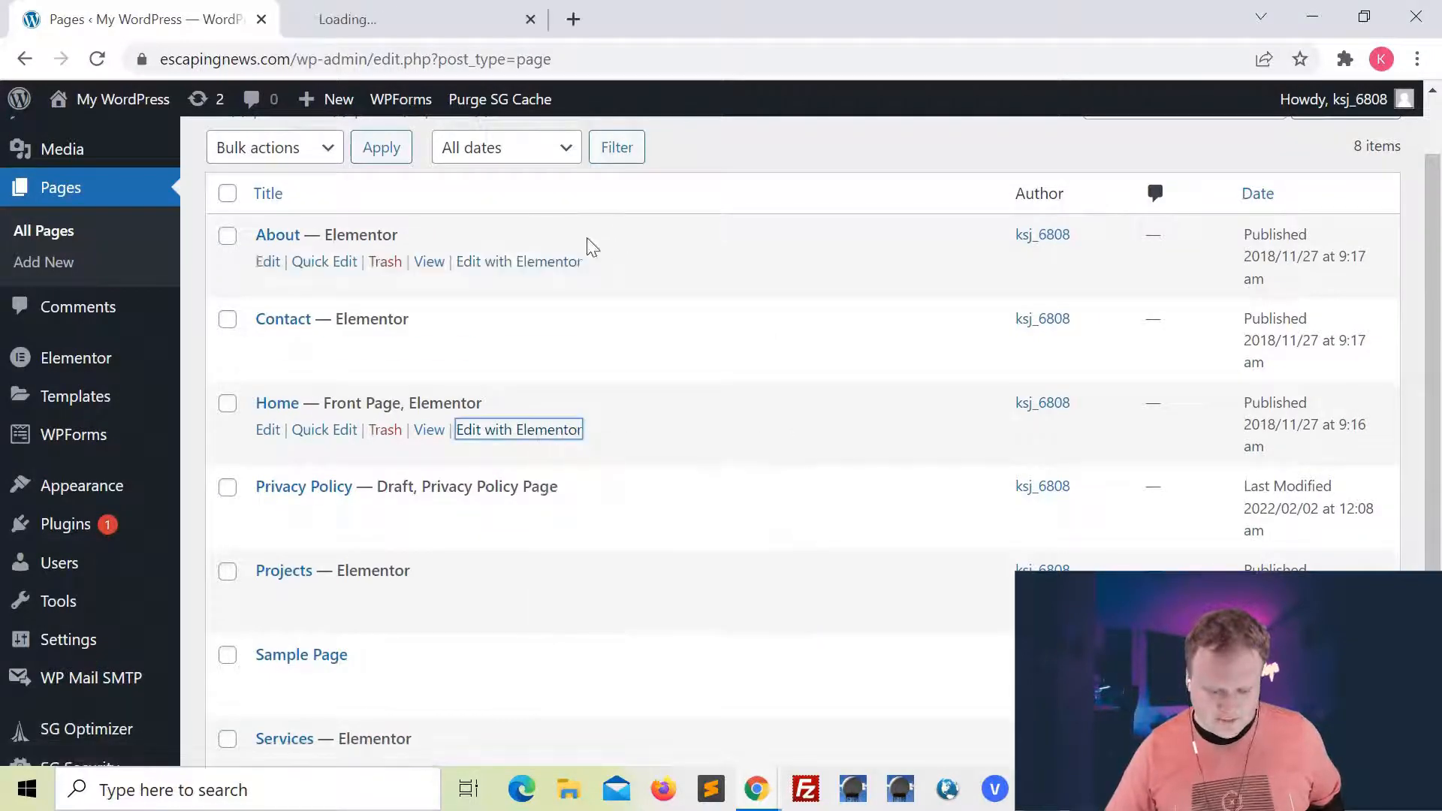
click(405, 19)
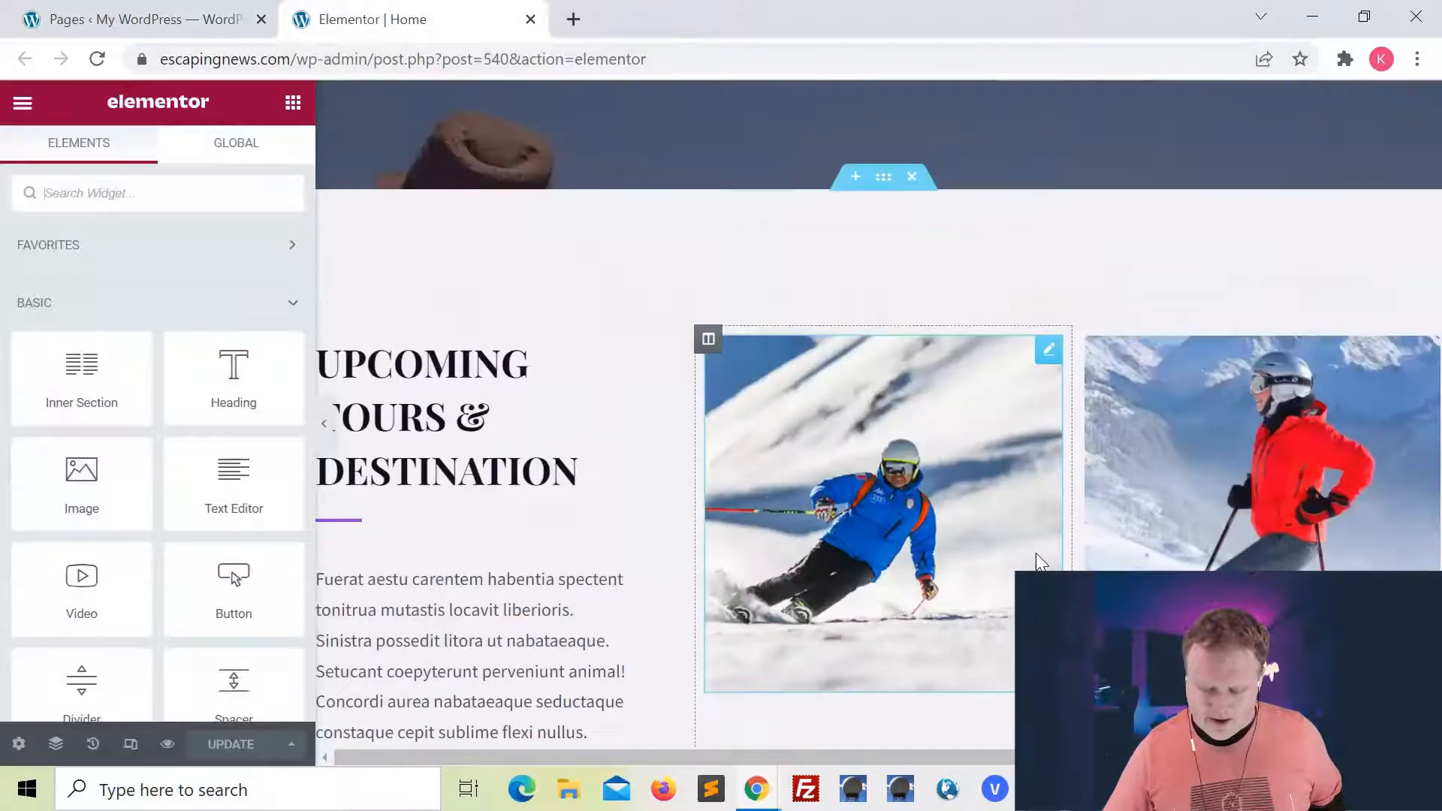
Add a three-column section at the end of the Home page and bring up the widget list
scroll(1035, 553, down, 8)
scroll(1035, 556, up, 2)
click(822, 505)
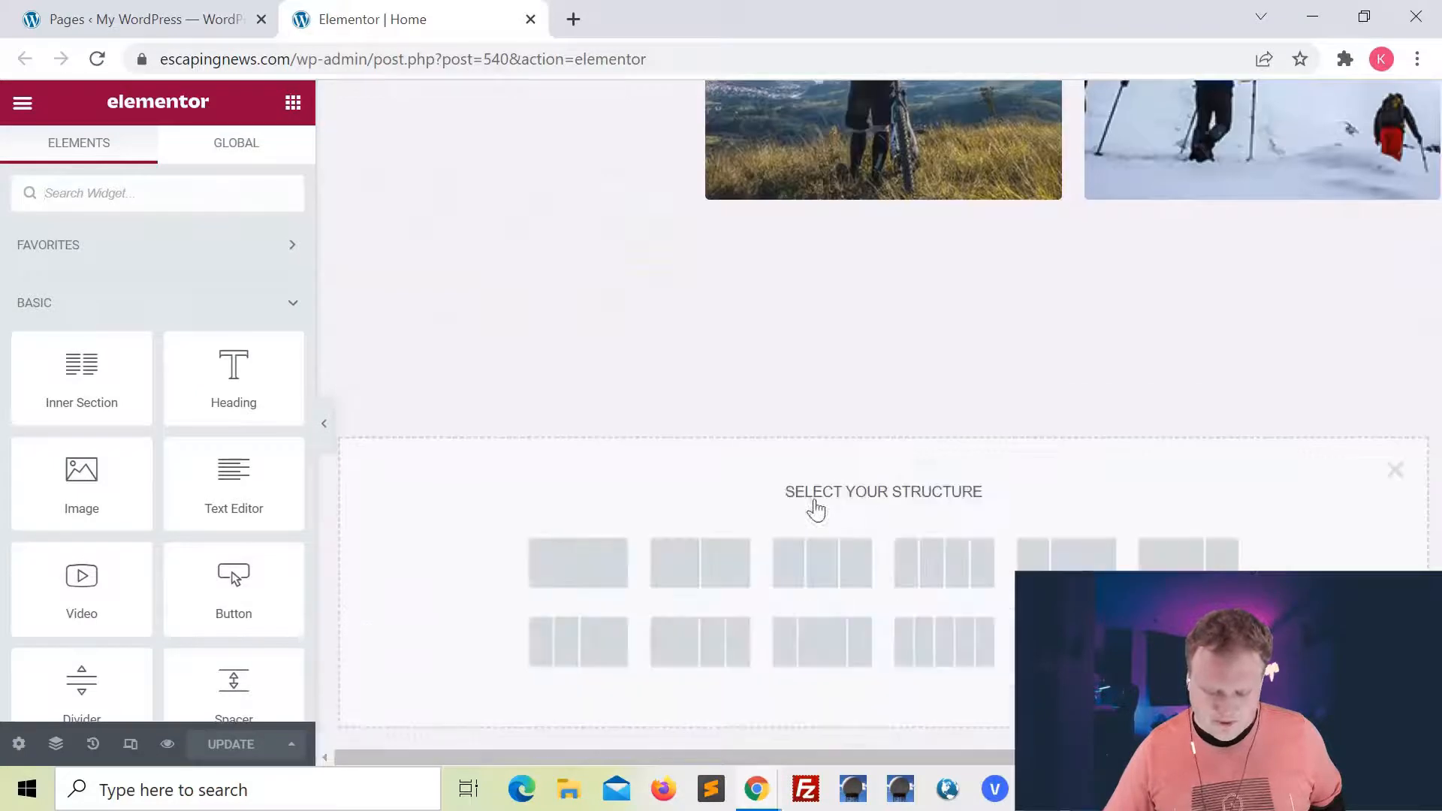
click(829, 564)
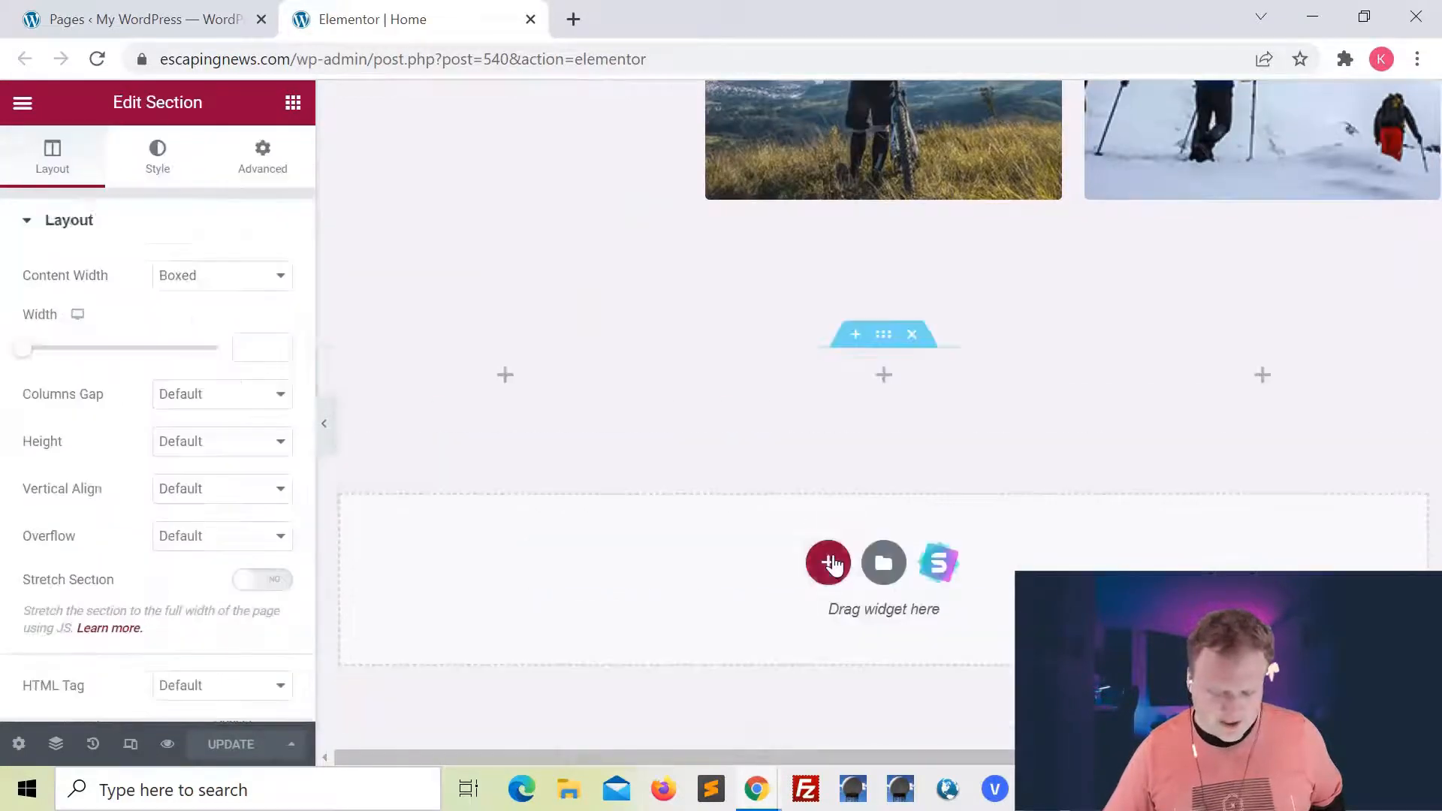
click(292, 103)
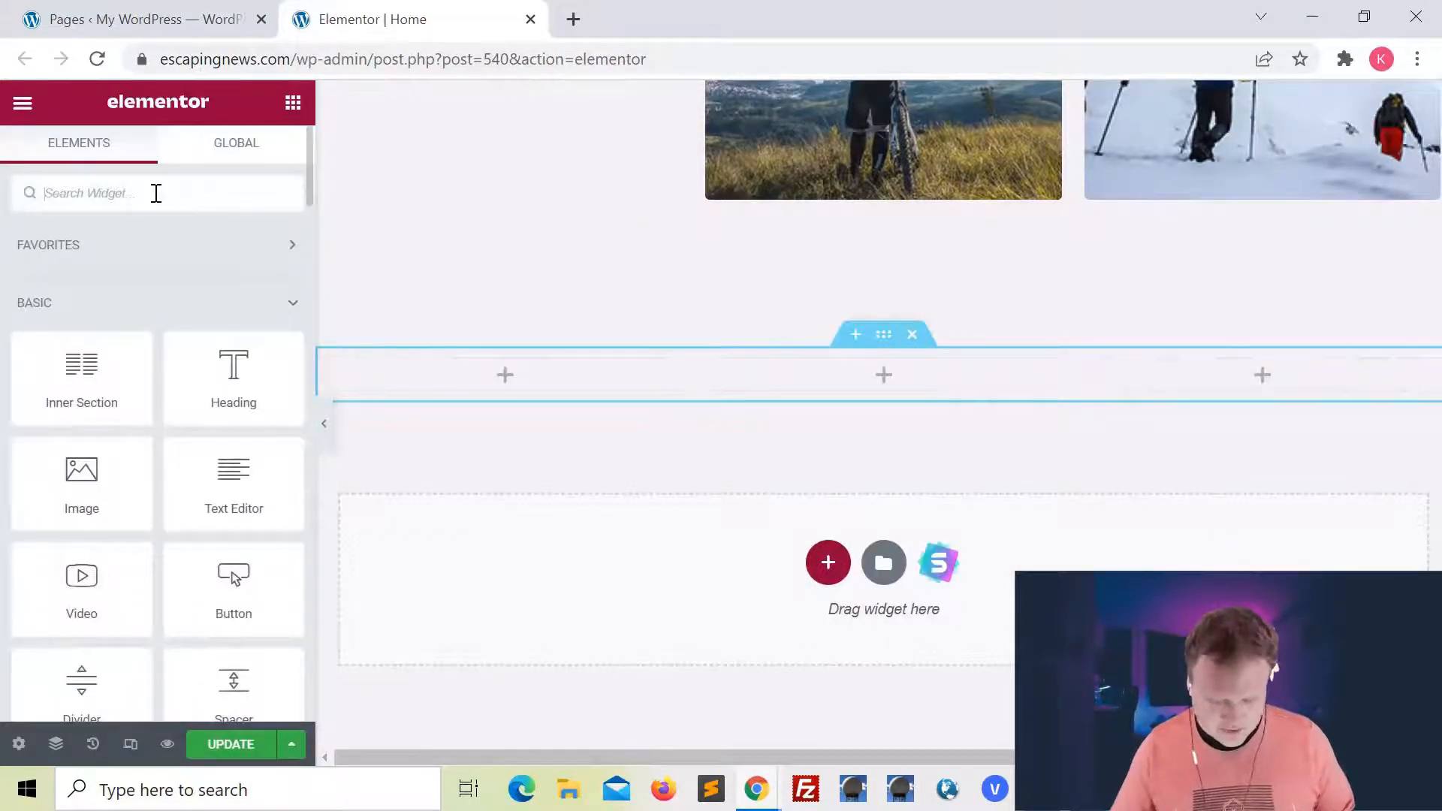
Place a Shortcode widget in the middle column of the new section and enter the shortcode [wpforms id="732"]
text(shor)
drag(81, 266, 708, 389)
click(196, 351)
key(ctrl+v)
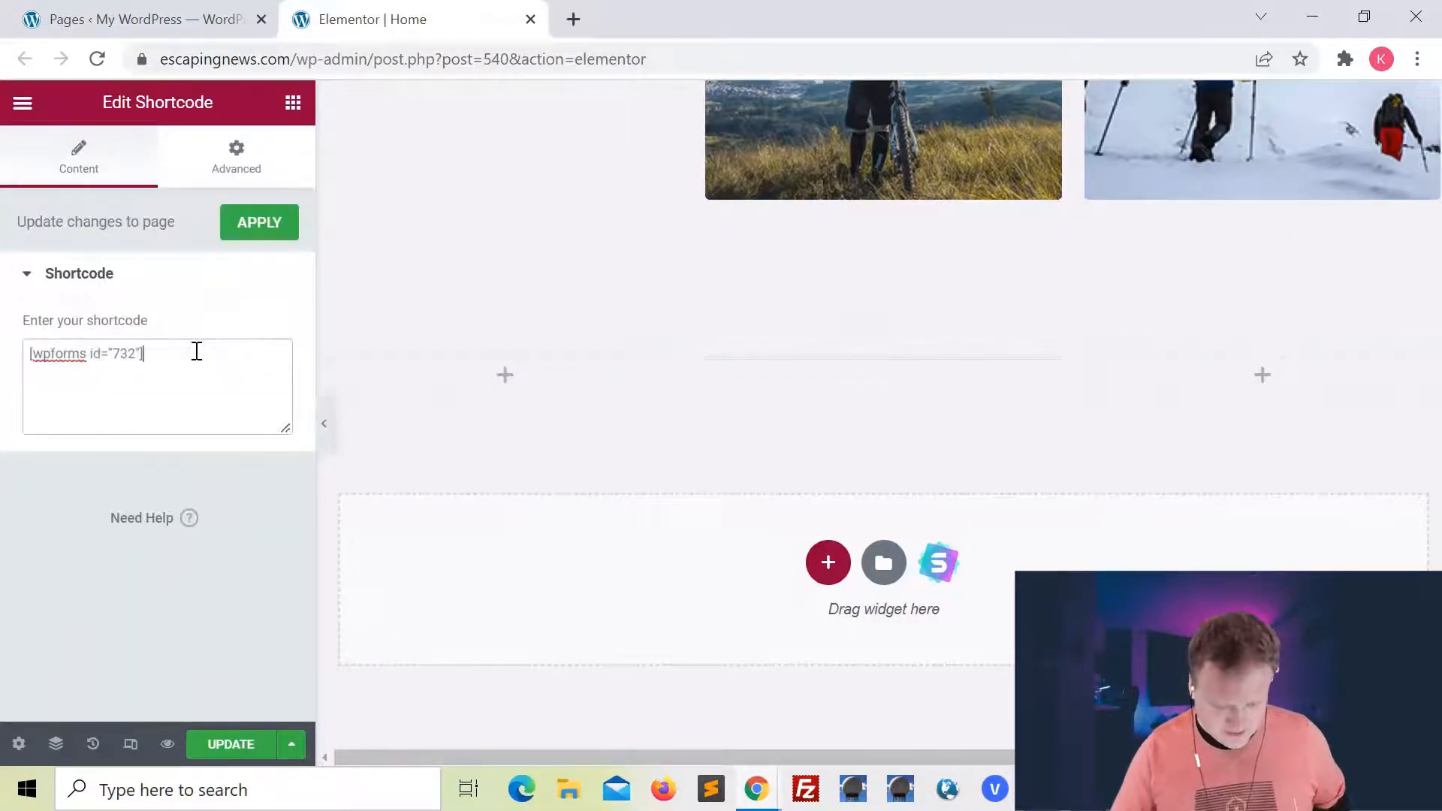
Widen the middle column holding the form by narrowing both outer columns, and update the Home page
scroll(399, 348, down, 3)
drag(692, 312, 601, 310)
drag(1072, 257, 1181, 260)
click(230, 744)
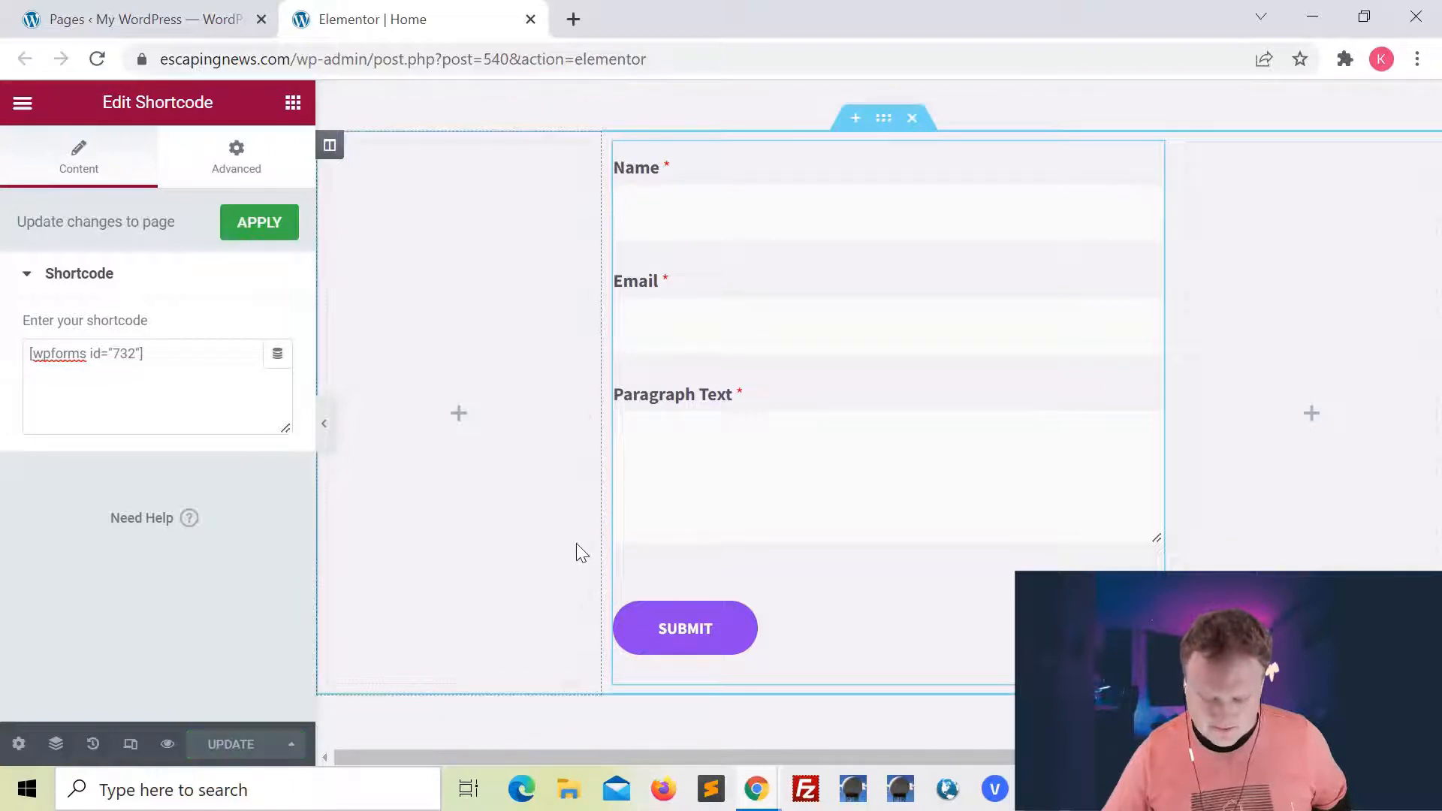
Open the live site escapingnews.com in a new browser tab and go to the contact form on the Home page
click(573, 19)
text(escapingnews.com)
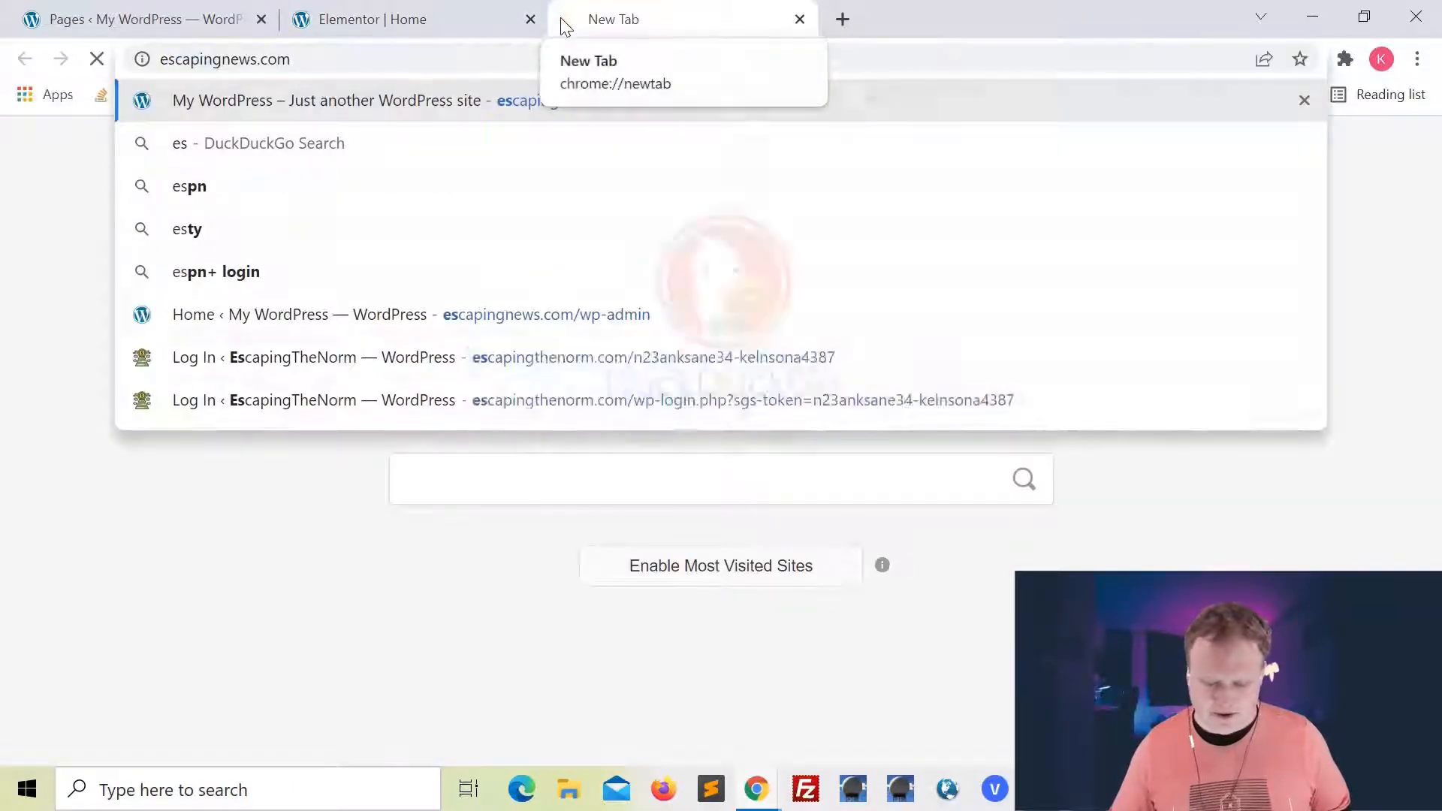
key(Return)
scroll(945, 346, down, 15)
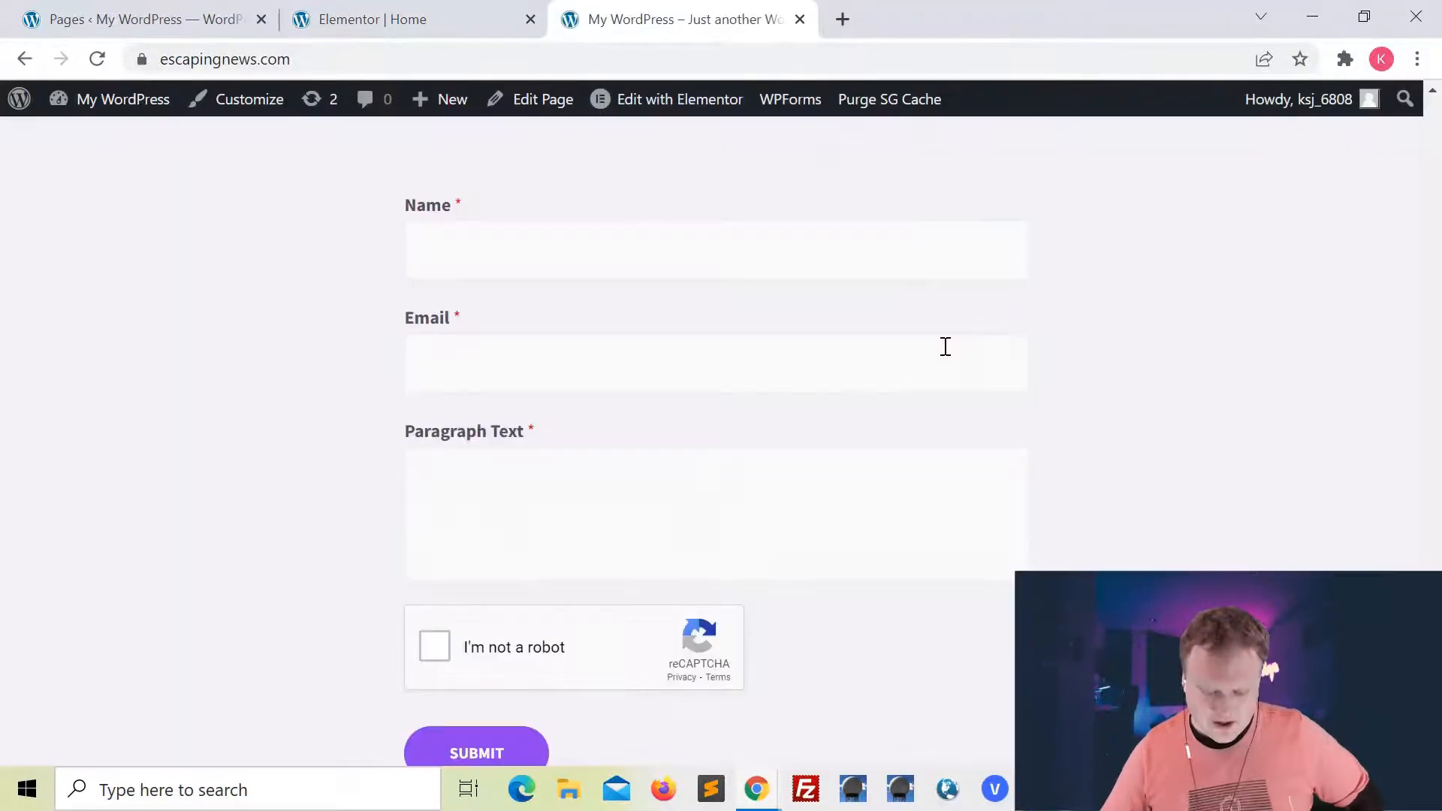
Fill in the contact form with a first name, an e-mail address and the paragraph text "Hello"
click(715, 255)
text(Kyle)
key(Tab)
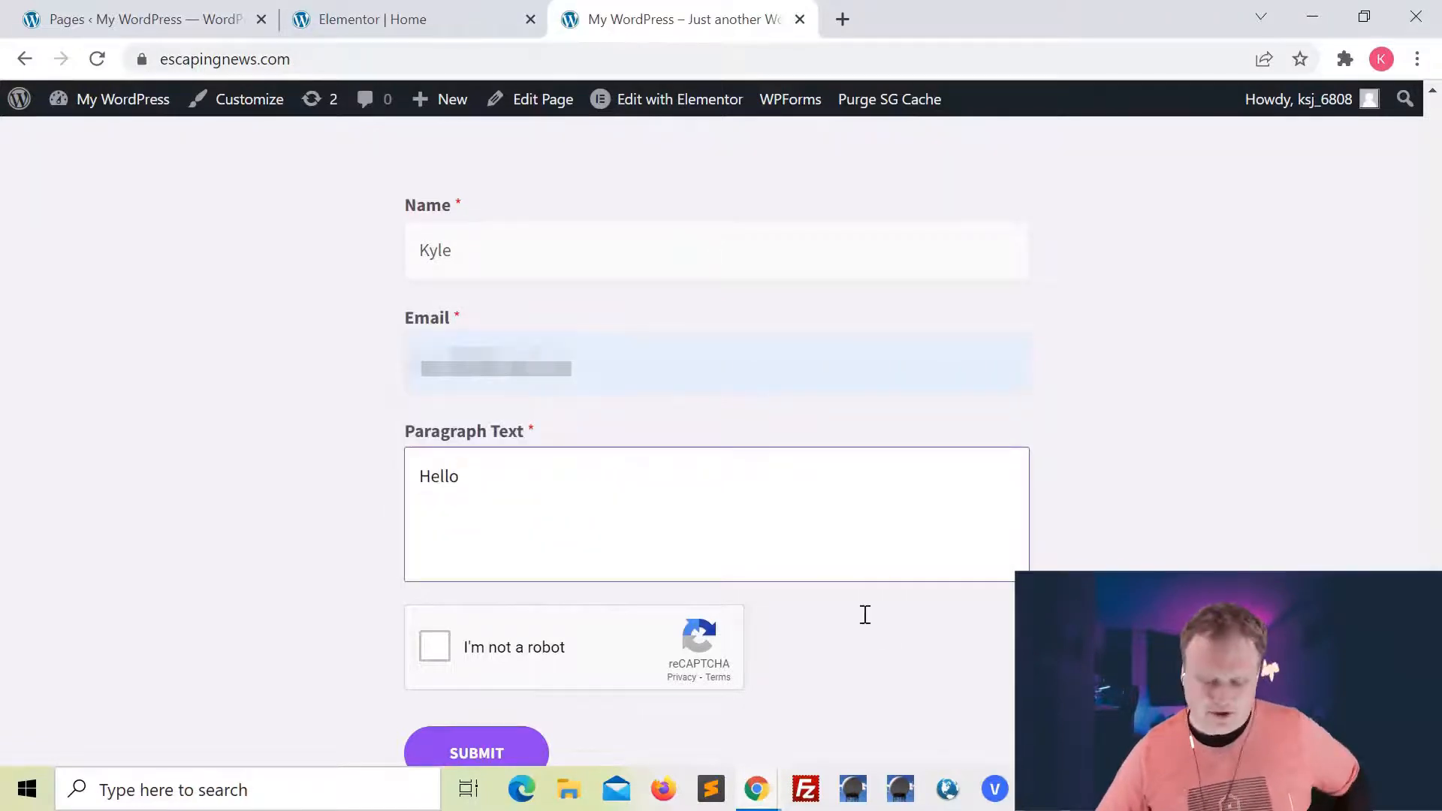
click(883, 643)
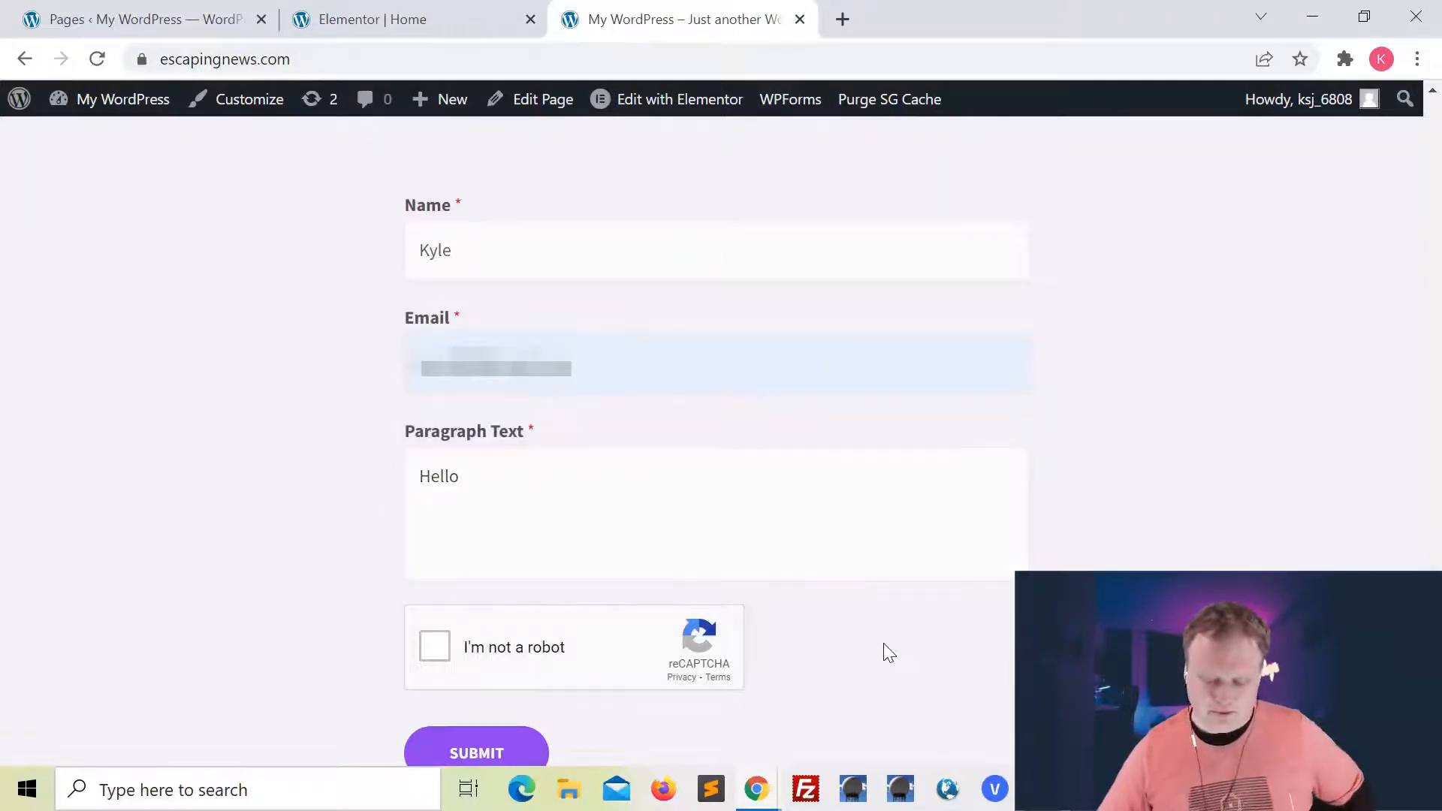
Complete the "I'm not a robot" reCAPTCHA check and submit the contact form
scroll(849, 637, down, 3)
click(479, 599)
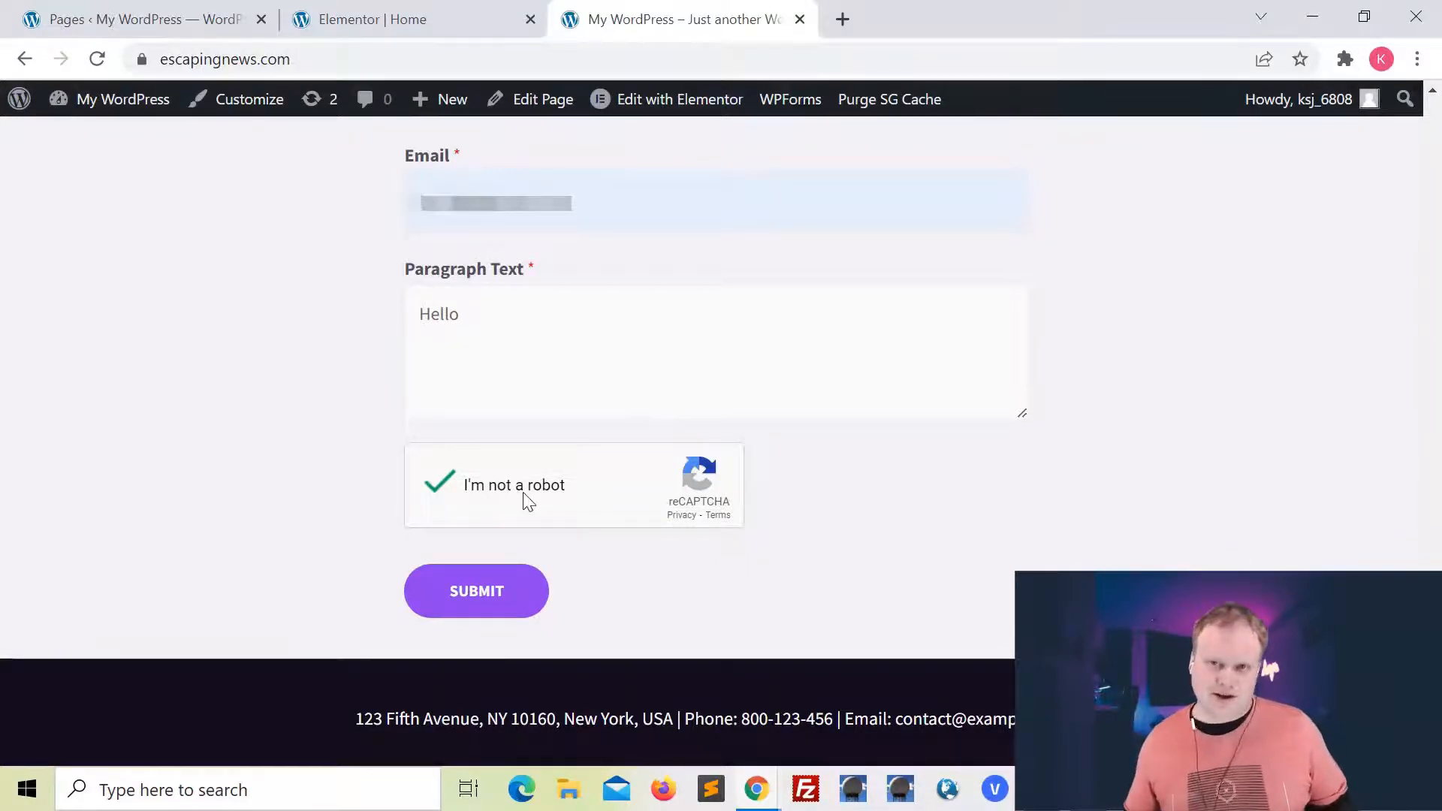
click(485, 612)
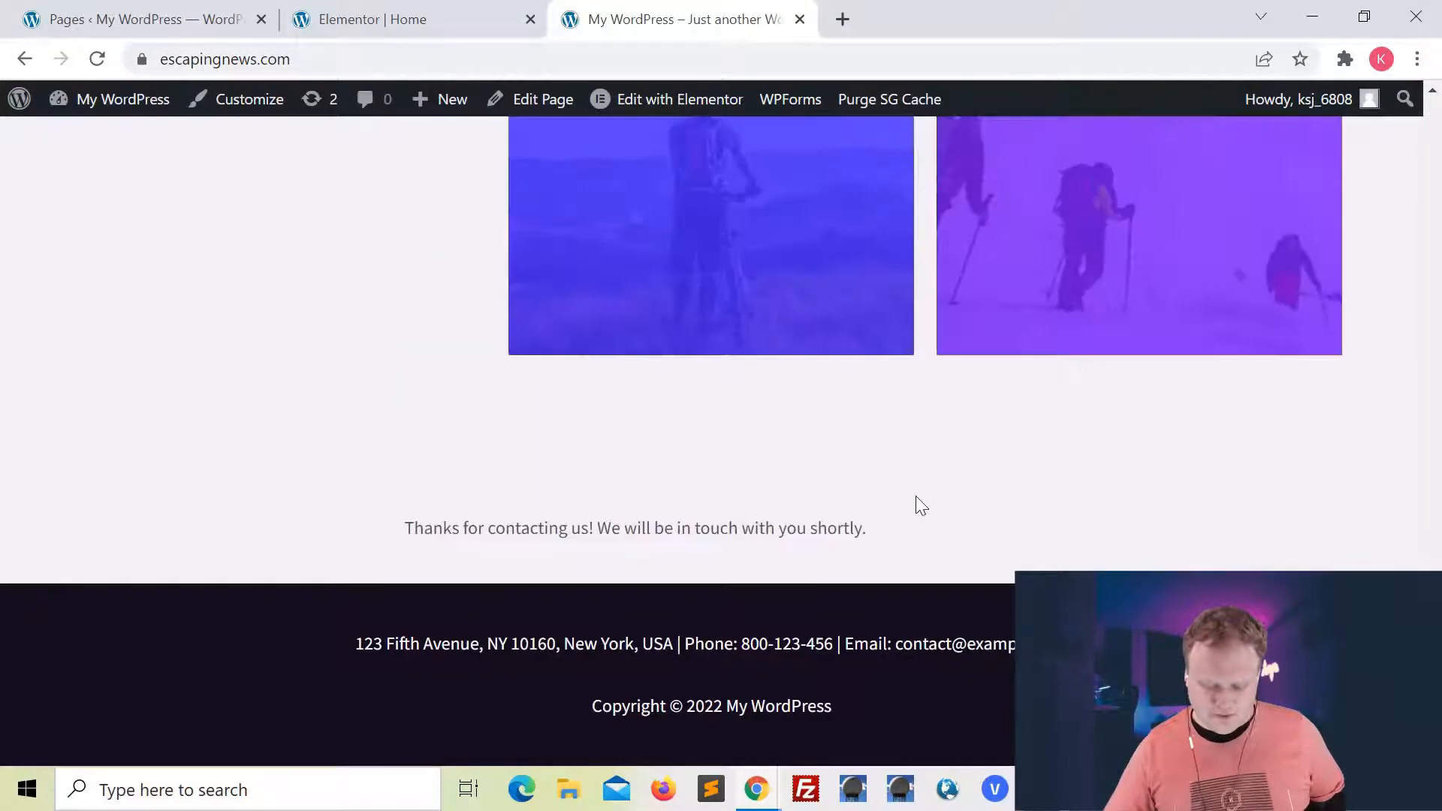